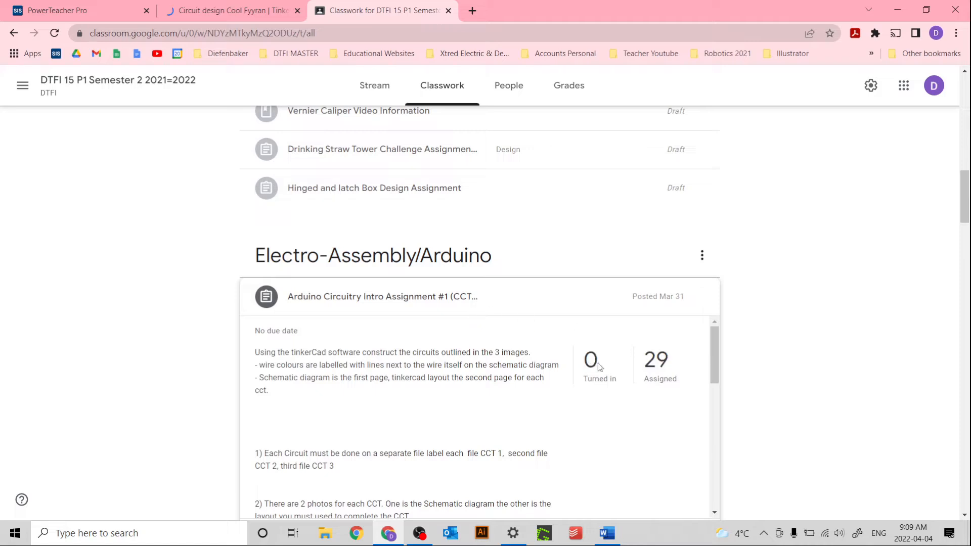
Open Arduino Circuitry Intro Assignment #1 for editing and read its instructions, marking scheme and attachments
scroll(386, 409, down, 3)
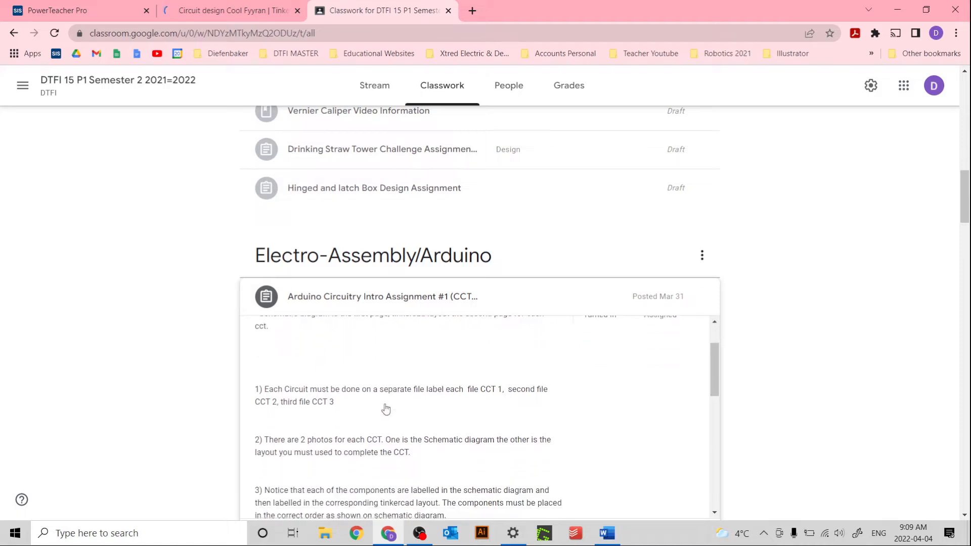
click(702, 297)
click(662, 328)
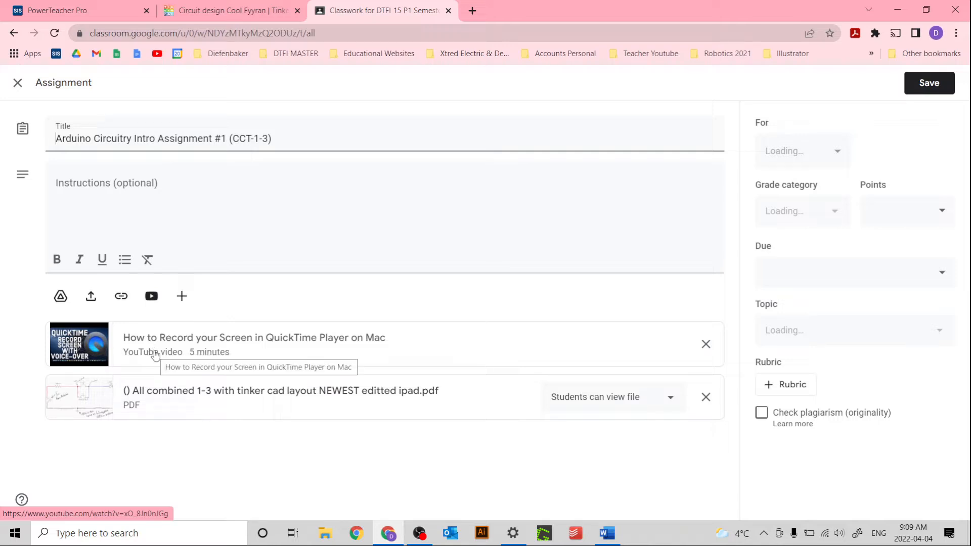
scroll(271, 340, down, 6)
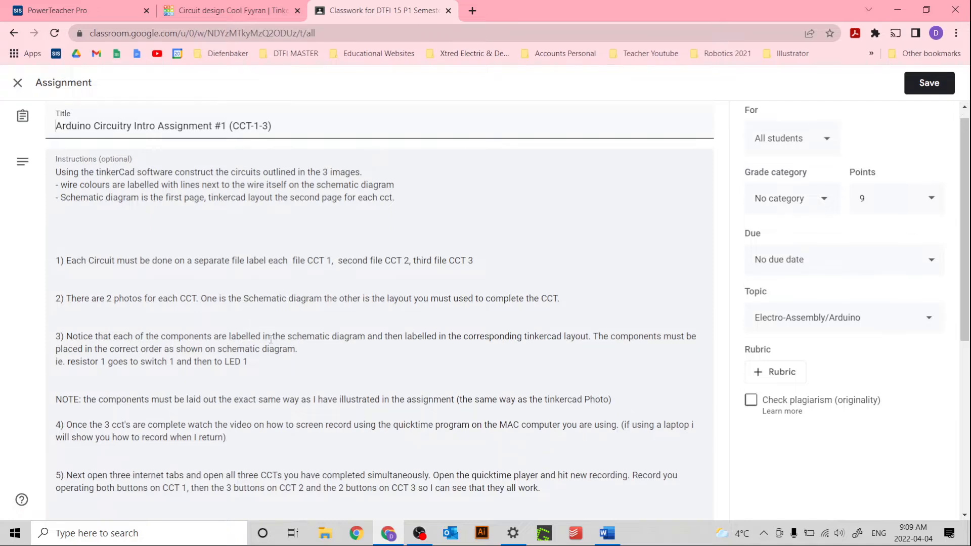
scroll(271, 339, down, 1)
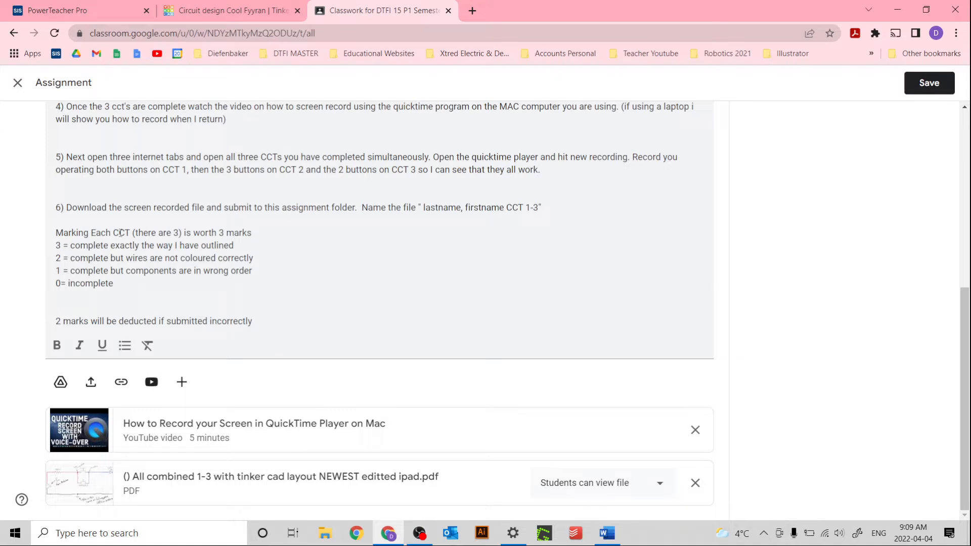
scroll(120, 233, up, 4)
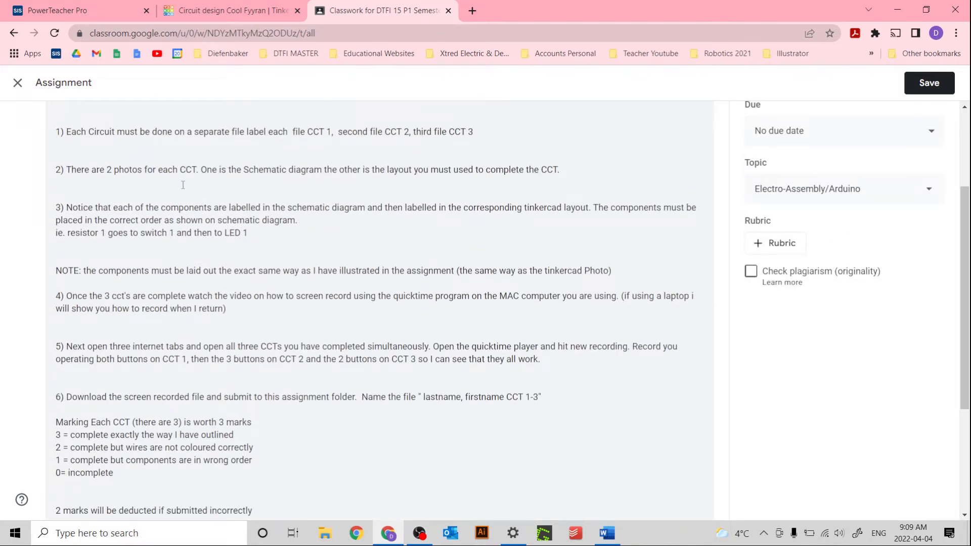
scroll(195, 331, down, 4)
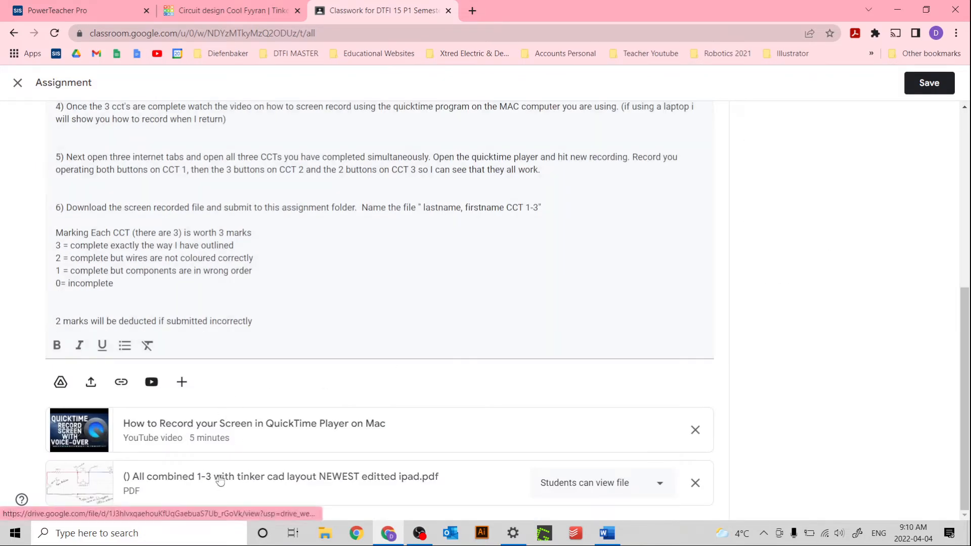
Open the attached combined 1-3 circuits PDF and compare the first circuit's schematic with its Tinkercad layout on page 2
click(349, 478)
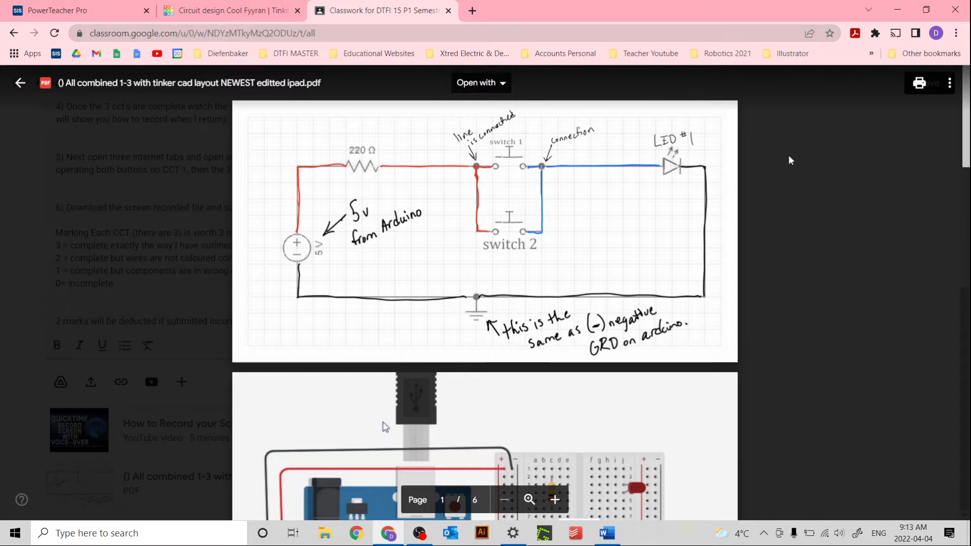
scroll(642, 189, down, 3)
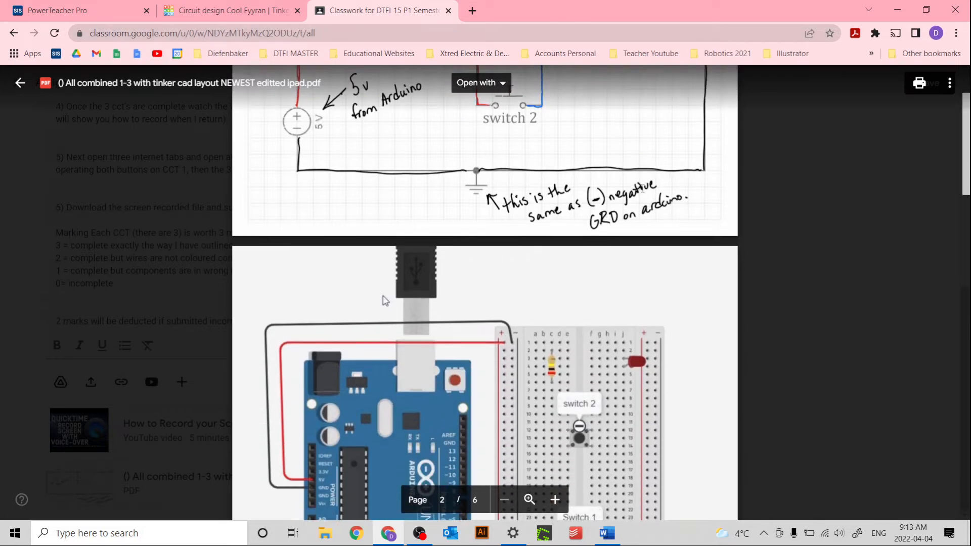
scroll(384, 301, up, 2)
scroll(384, 301, down, 2)
scroll(661, 300, up, 2)
scroll(661, 299, down, 1)
scroll(661, 300, down, 1)
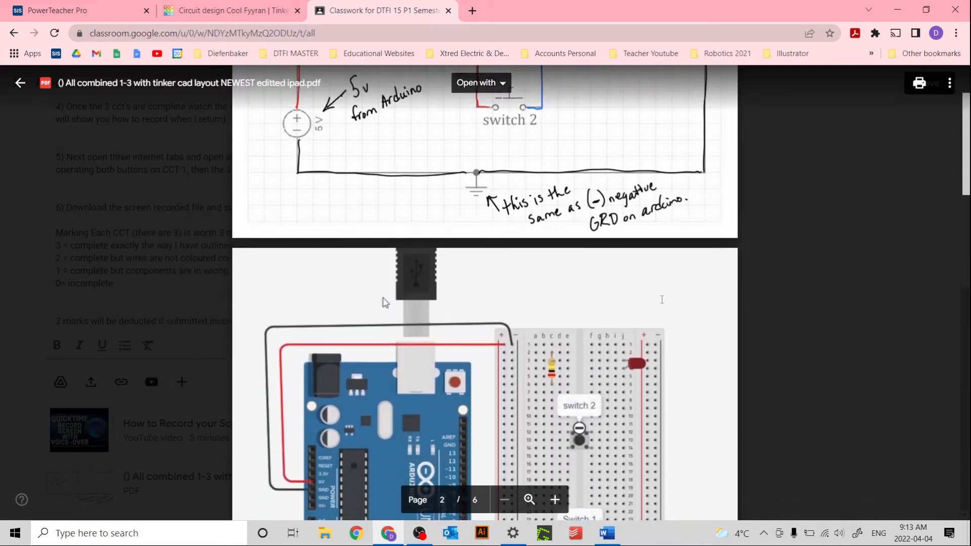
scroll(661, 299, up, 3)
scroll(338, 195, down, 6)
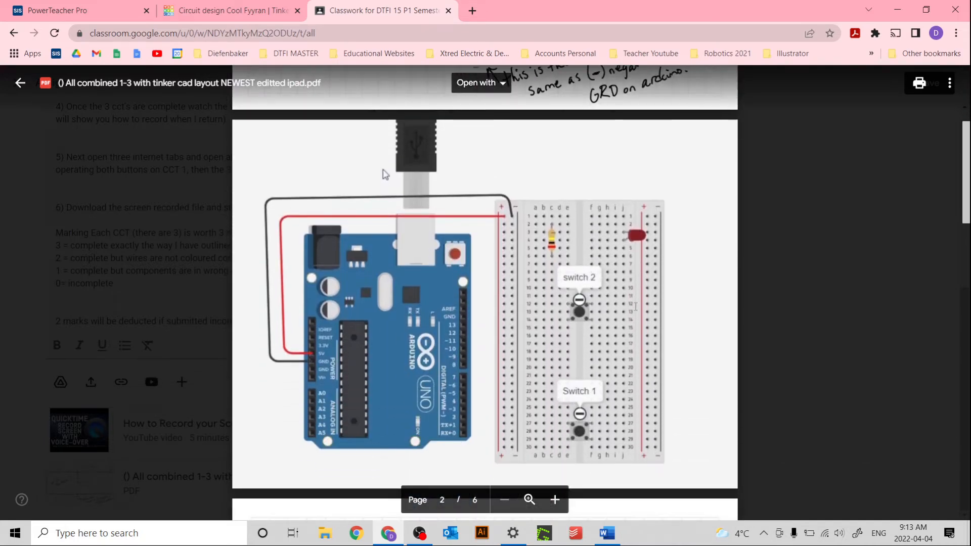
scroll(521, 208, up, 5)
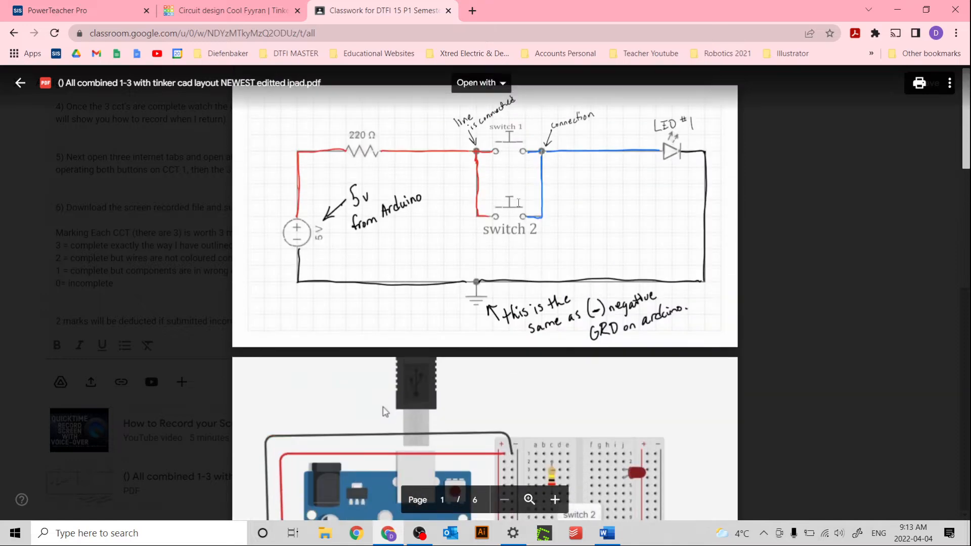
scroll(422, 286, down, 4)
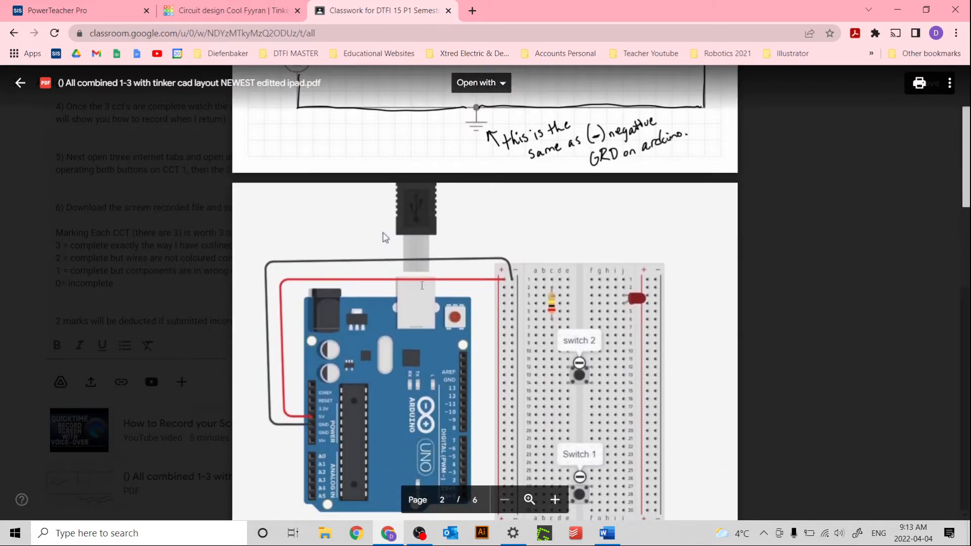
scroll(423, 284, down, 2)
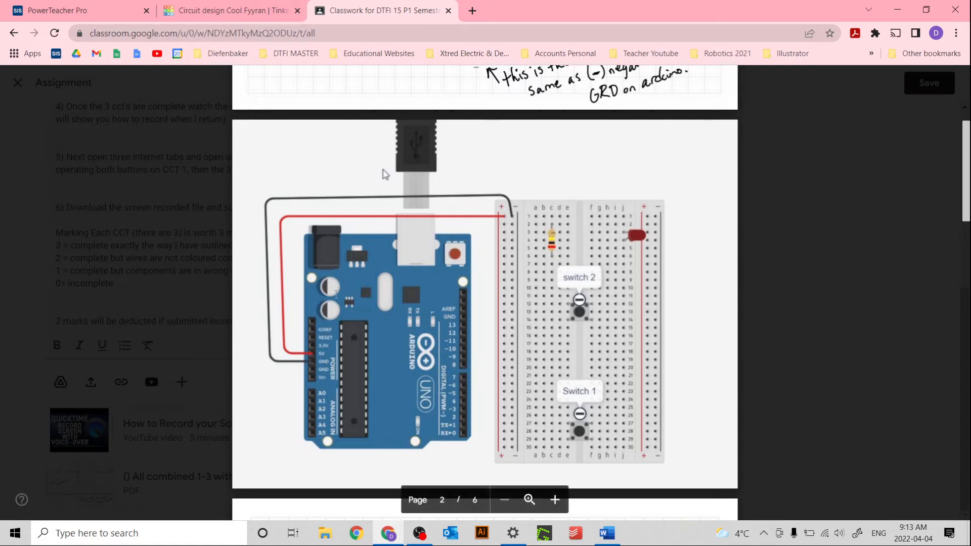
scroll(429, 181, up, 4)
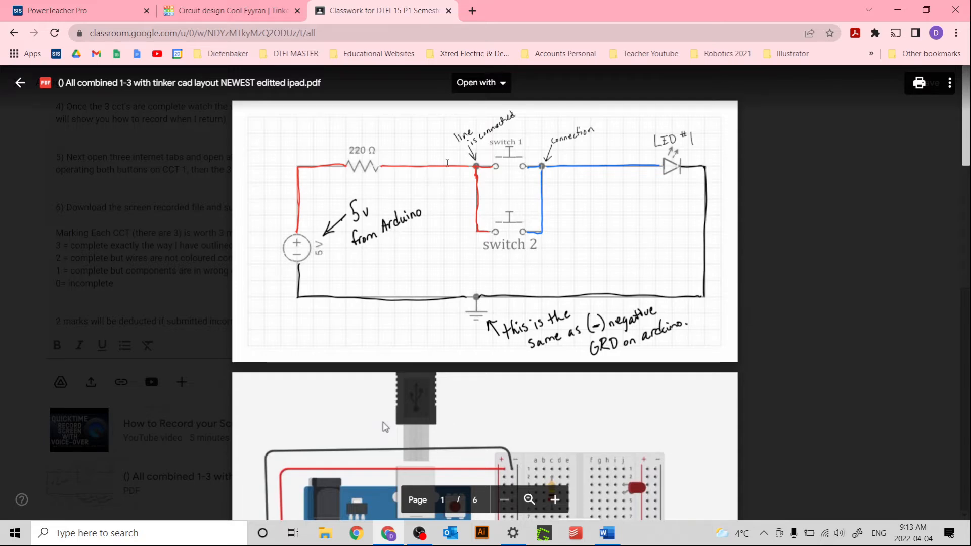
Compare the second circuit's three-branch schematic on page 3 with its breadboard layout, and return to the first schematic
scroll(460, 180, down, 10)
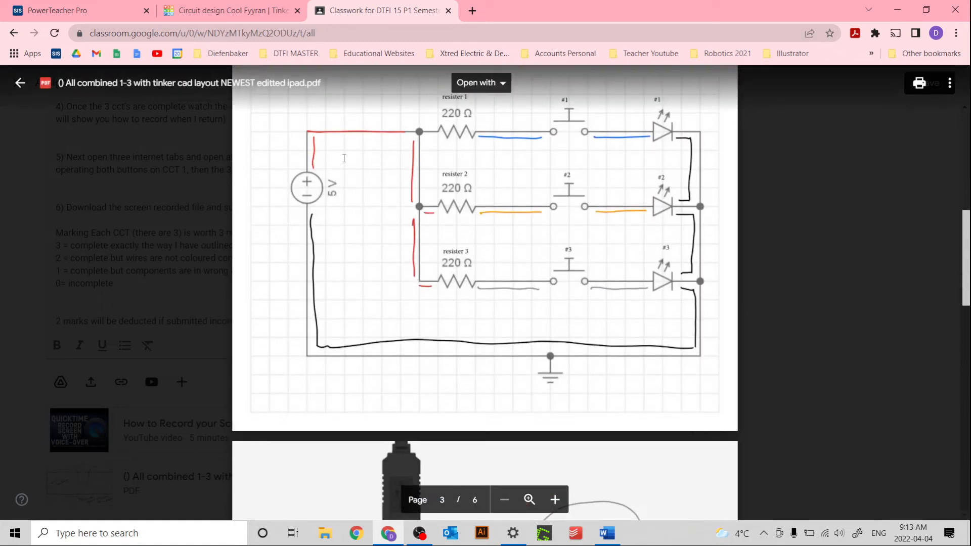
scroll(585, 183, up, 1)
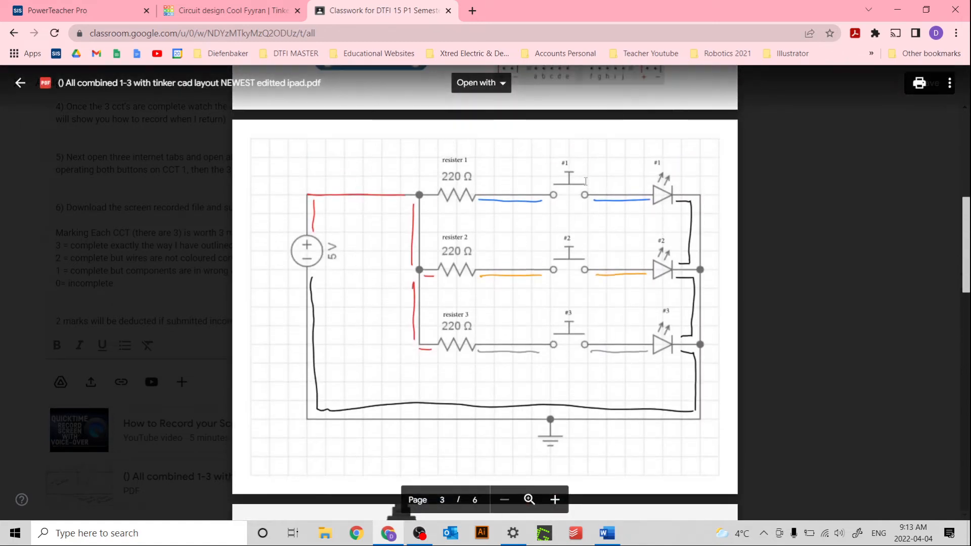
scroll(489, 234, down, 8)
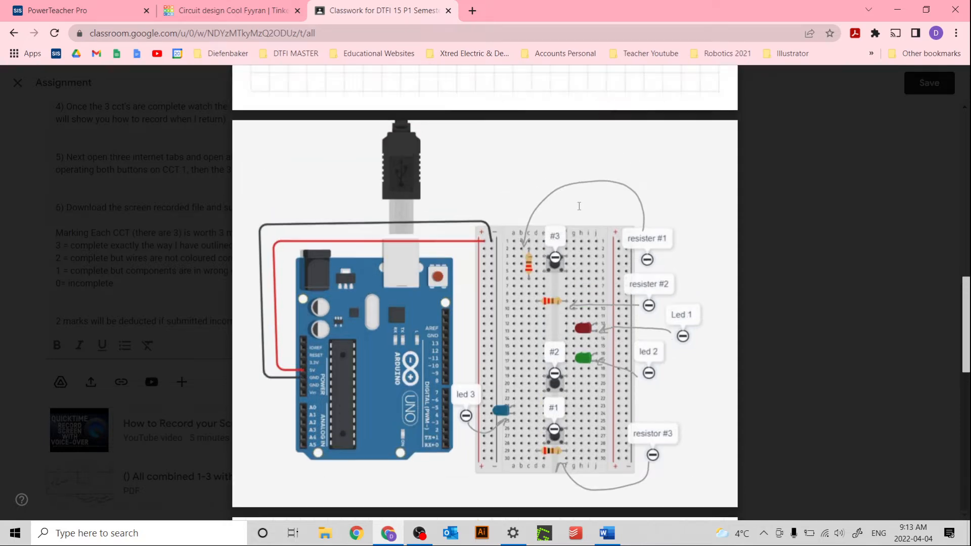
scroll(572, 221, up, 3)
scroll(581, 203, down, 1)
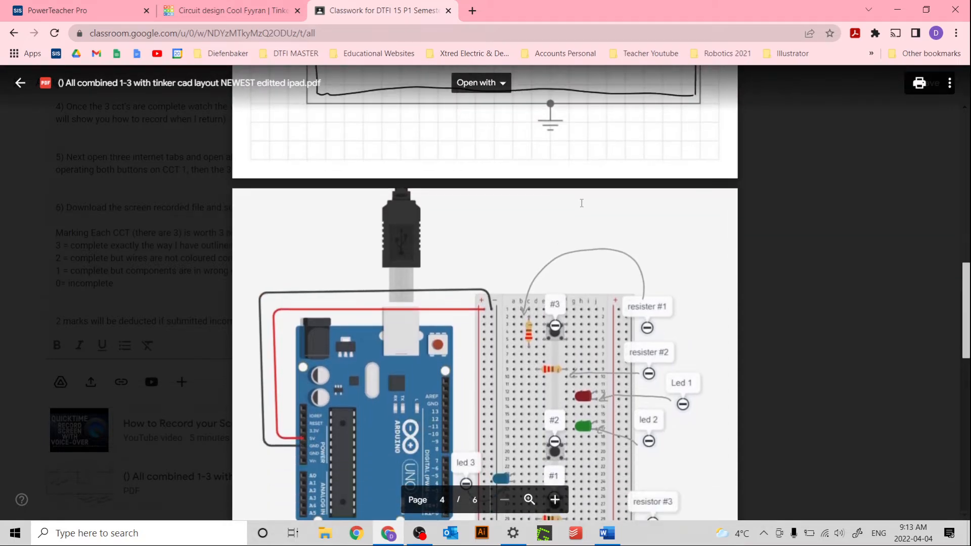
scroll(409, 324, down, 1)
scroll(444, 255, up, 4)
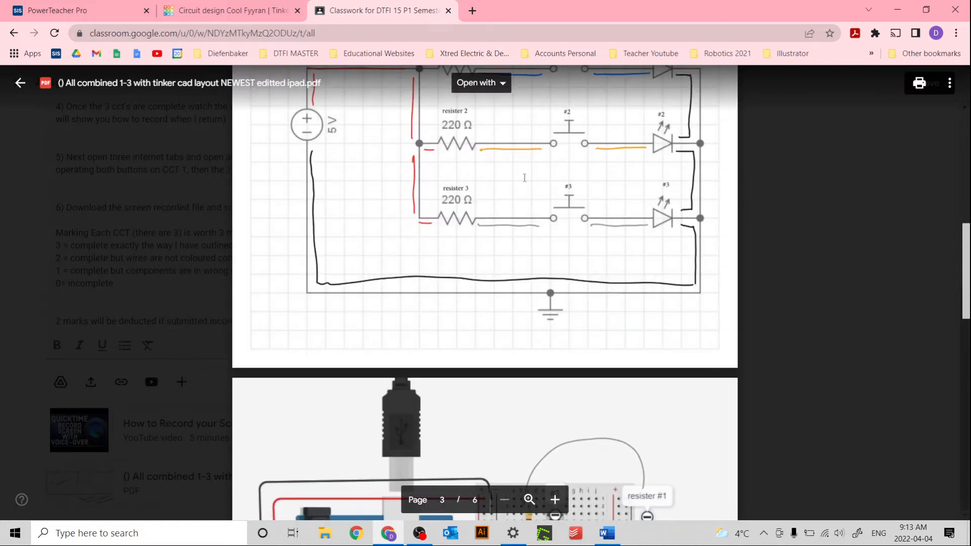
scroll(524, 177, up, 4)
scroll(443, 252, down, 1)
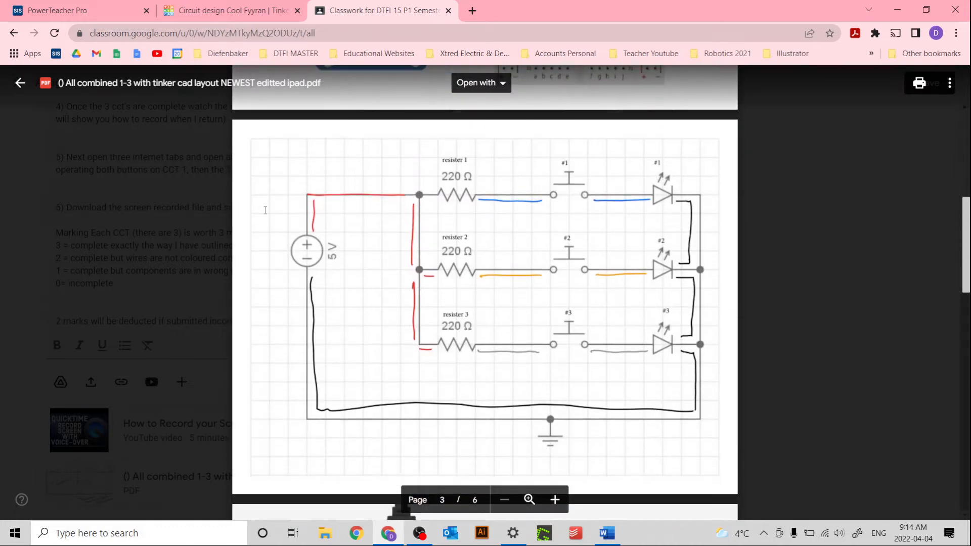
scroll(445, 347, down, 8)
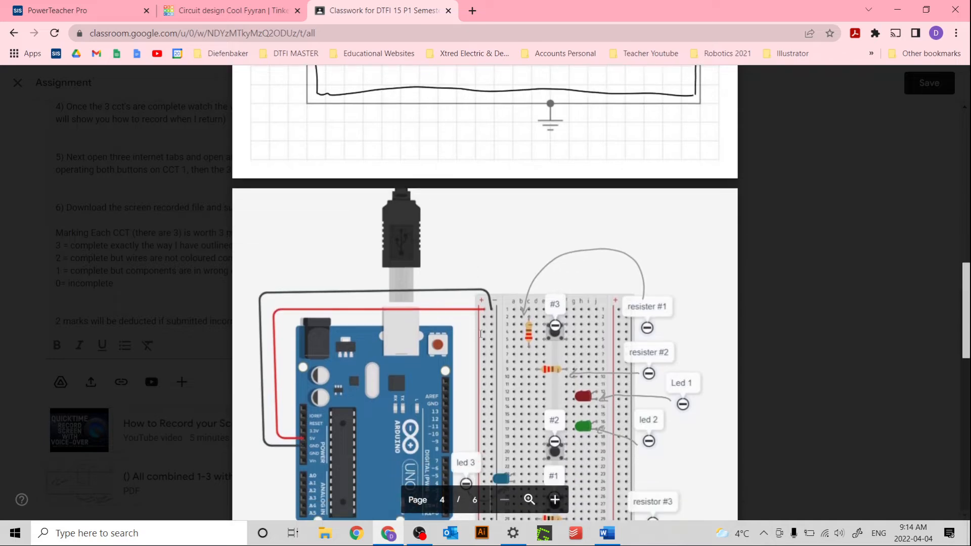
scroll(447, 242, up, 8)
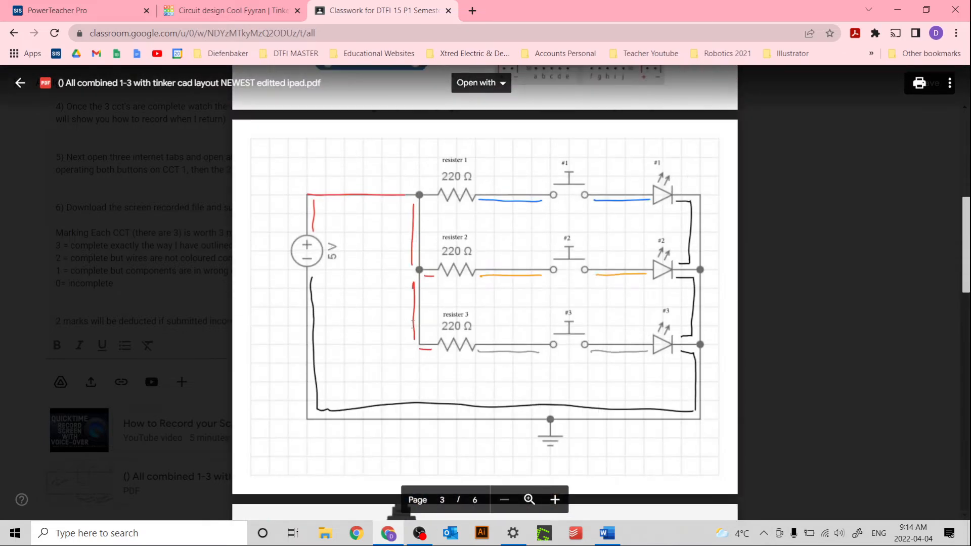
scroll(412, 324, up, 15)
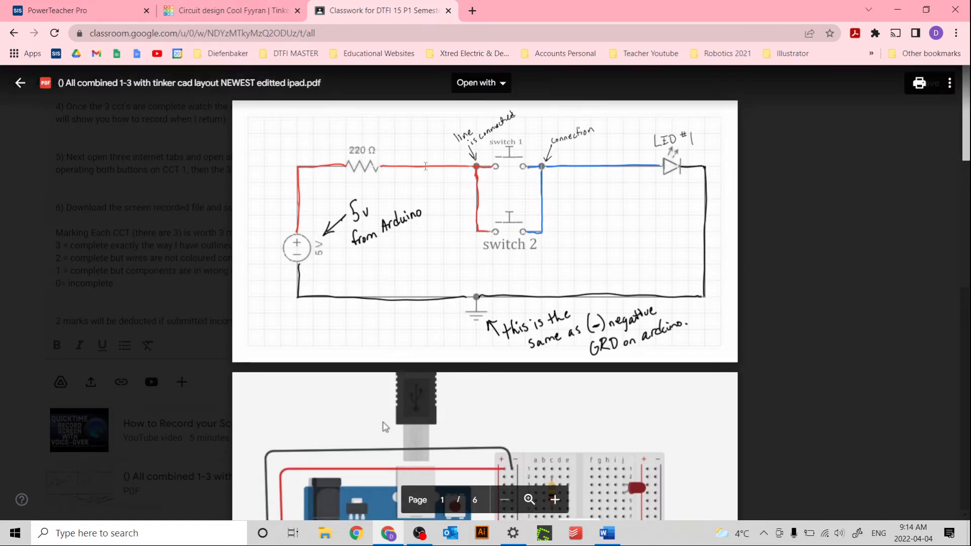
Switch to the Tinkercad circuit design and place an Arduino Uno R3 on the empty workplane
click(218, 11)
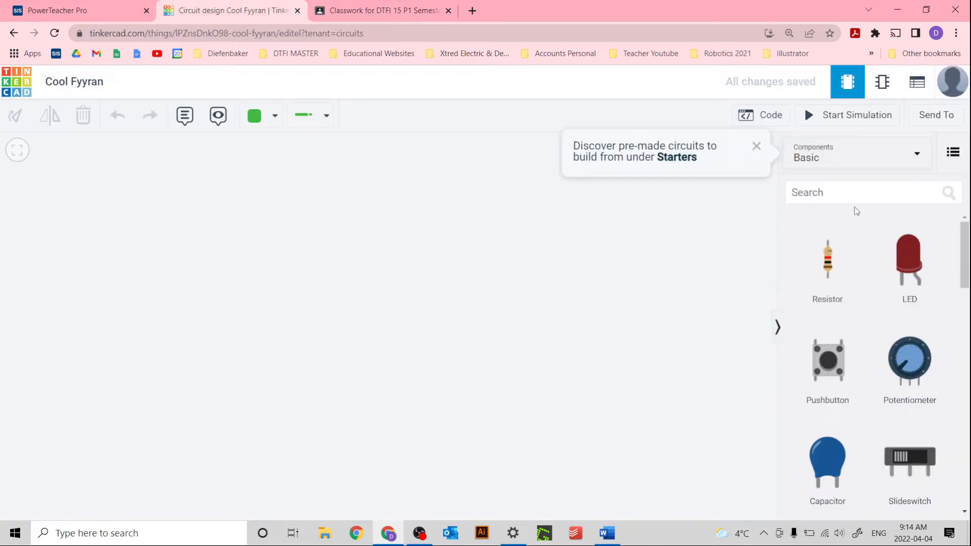
scroll(871, 237, down, 8)
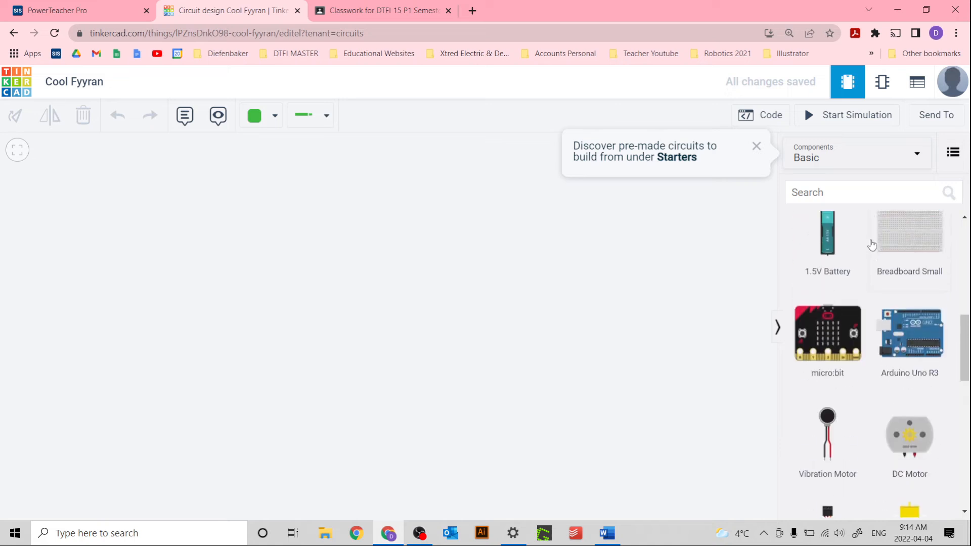
scroll(870, 245, up, 4)
scroll(897, 415, down, 3)
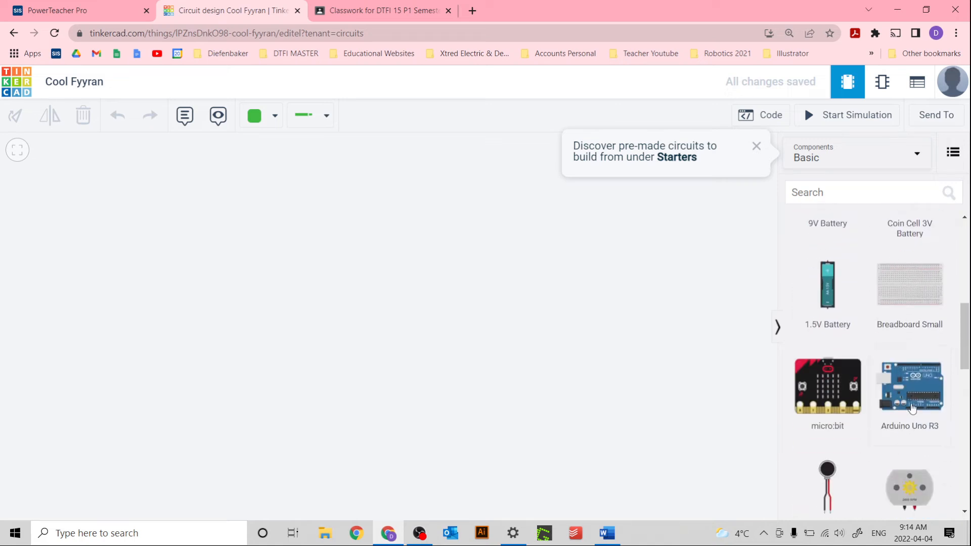
drag(911, 408, 269, 348)
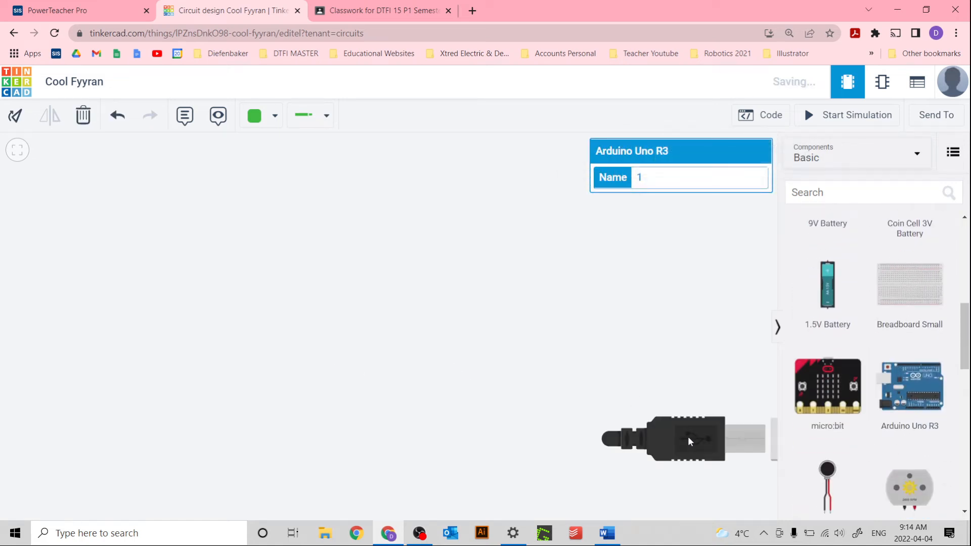
drag(690, 441, 119, 241)
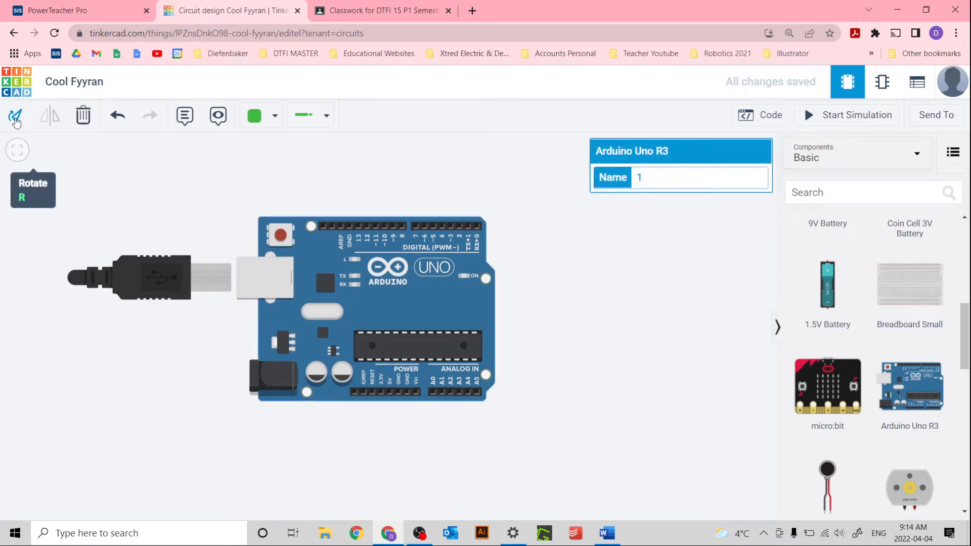
Rotate the Arduino Uno clockwise until its USB cable points up, and shift it to leave room for a breadboard
click(15, 118)
click(15, 119)
click(15, 119)
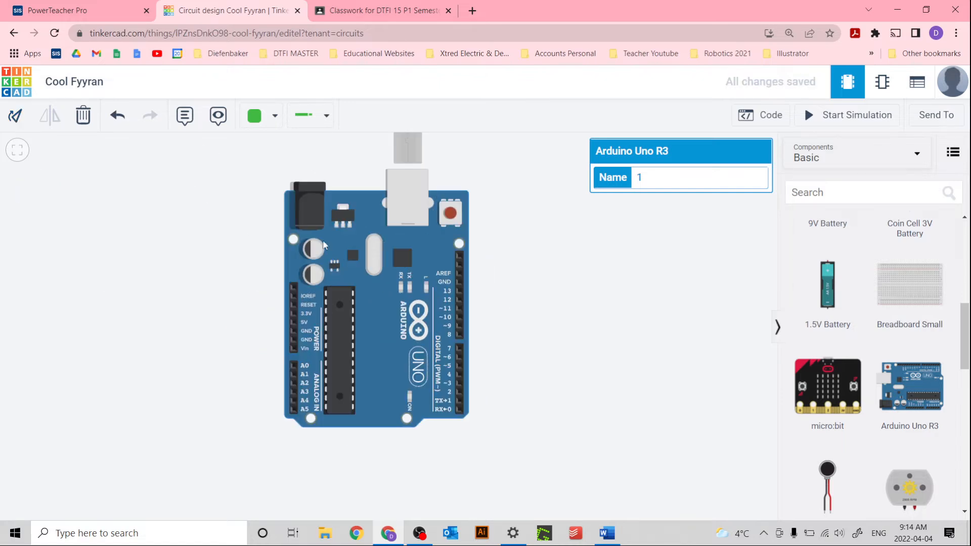
drag(323, 245, 212, 295)
click(401, 319)
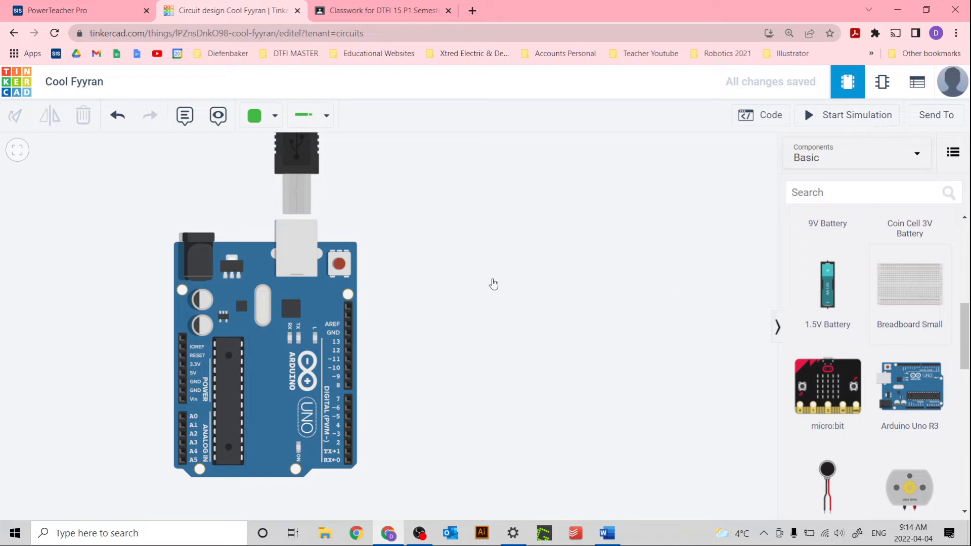
Add a Breadboard Small in upright orientation and position it close beside the Arduino's digital pin side
drag(910, 285, 534, 330)
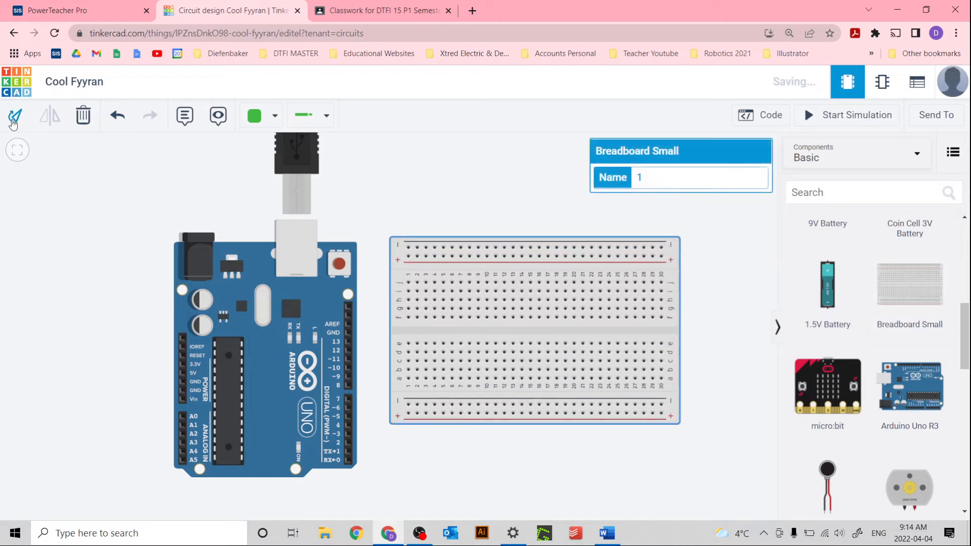
click(14, 117)
click(522, 301)
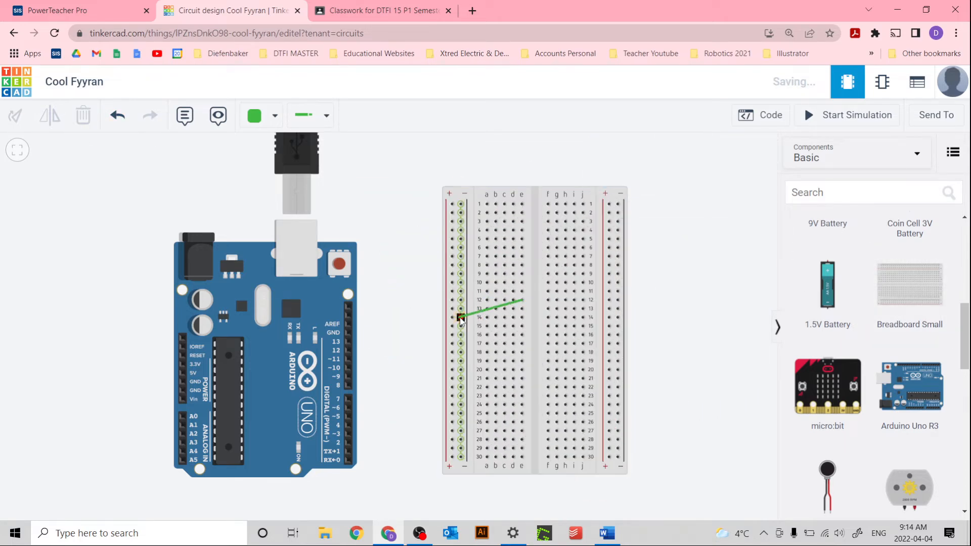
key(Escape)
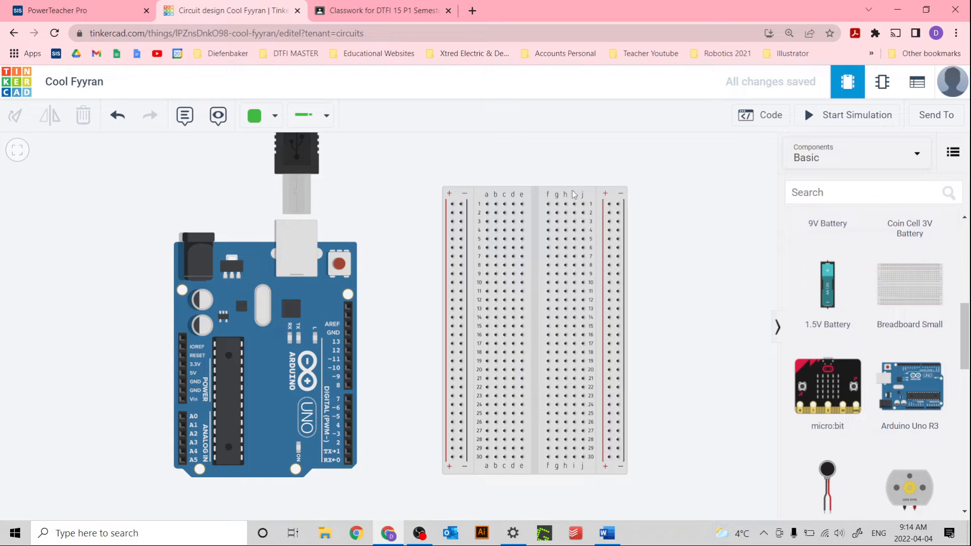
drag(574, 195, 507, 204)
click(676, 277)
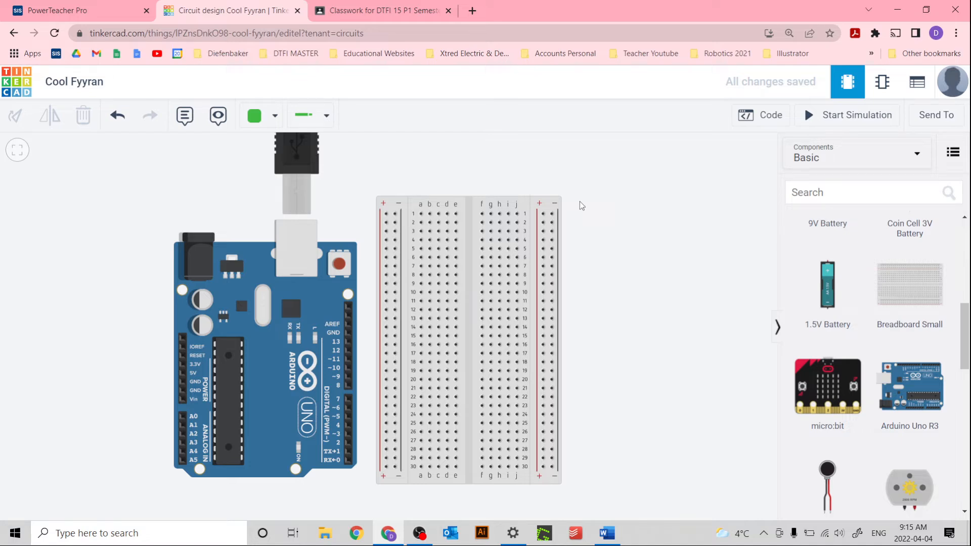
Wire the Arduino's 5V pin around the board to the top of the breadboard's nearest positive rail and colour the wire red
click(182, 373)
click(151, 372)
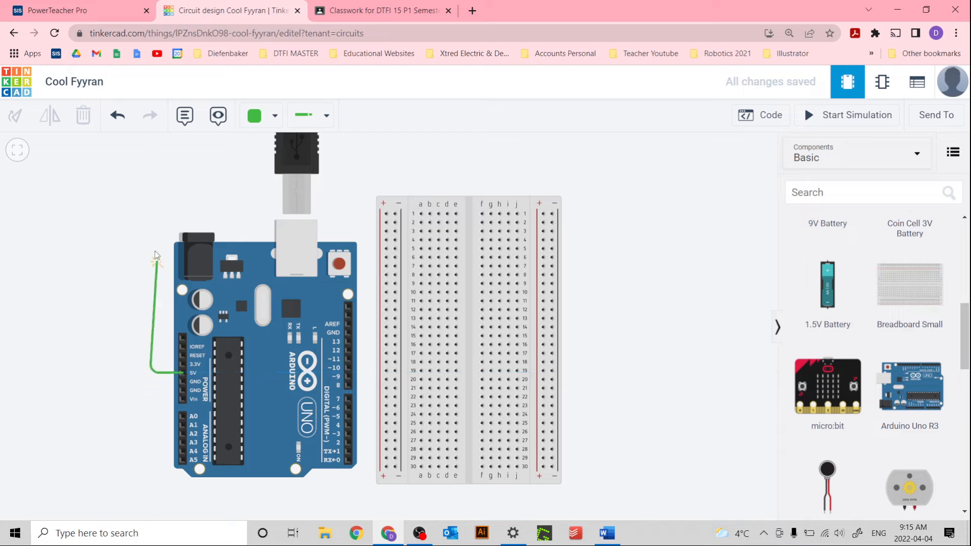
click(150, 155)
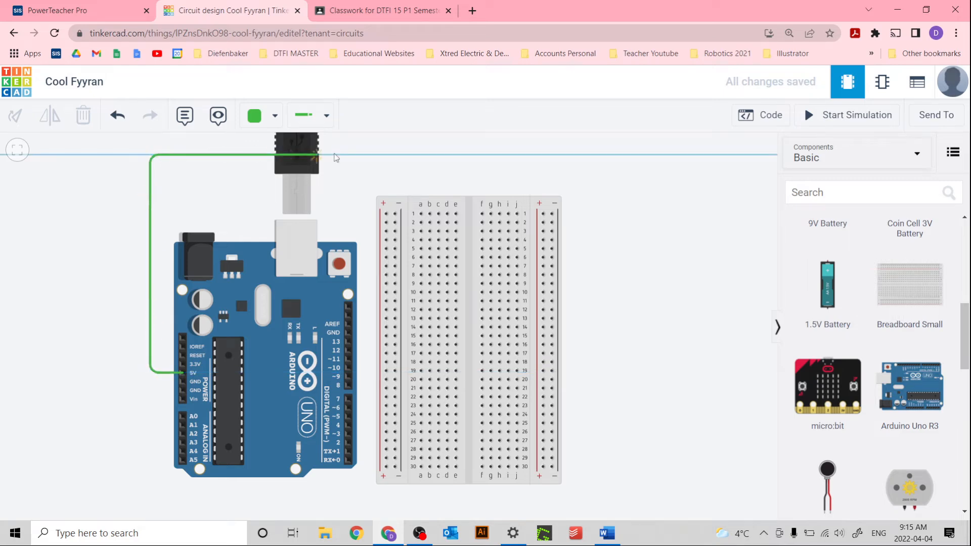
click(378, 151)
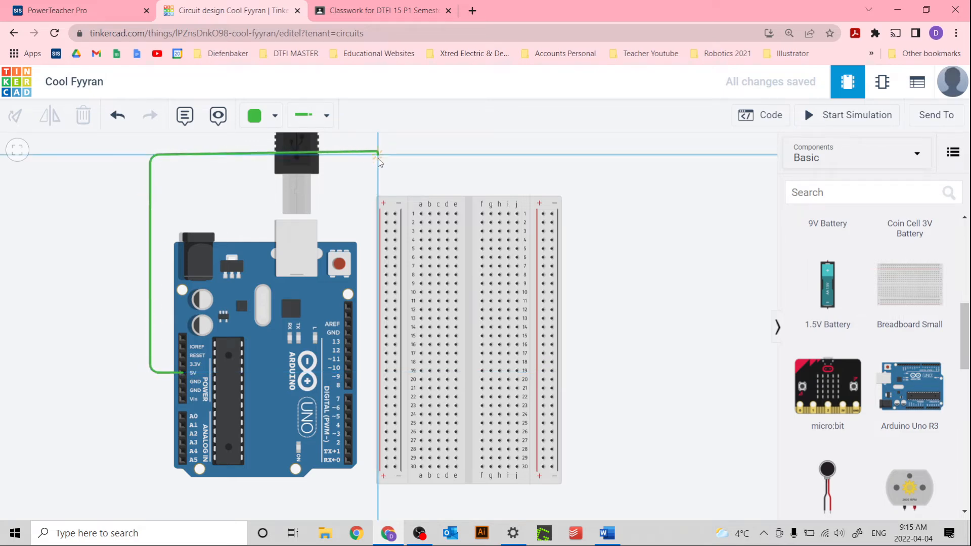
click(385, 212)
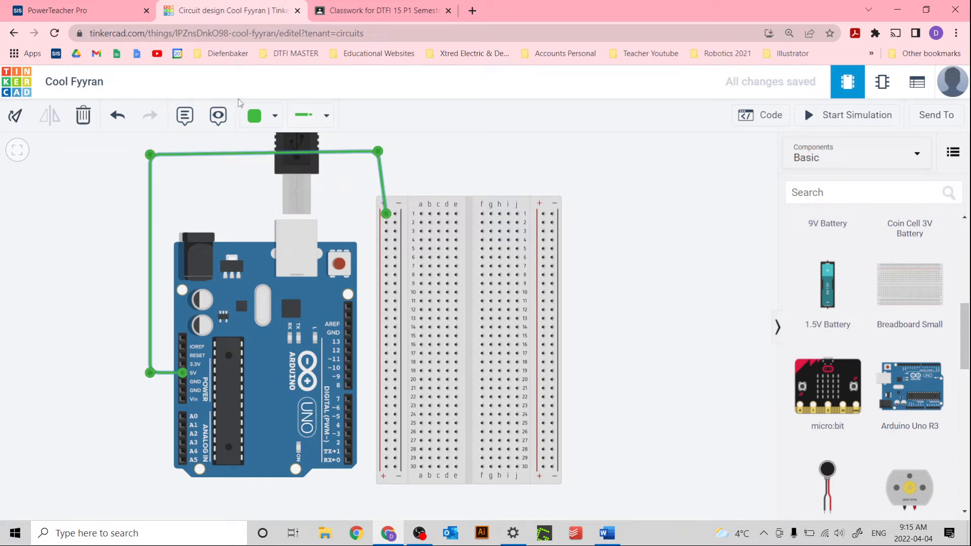
click(260, 116)
click(266, 182)
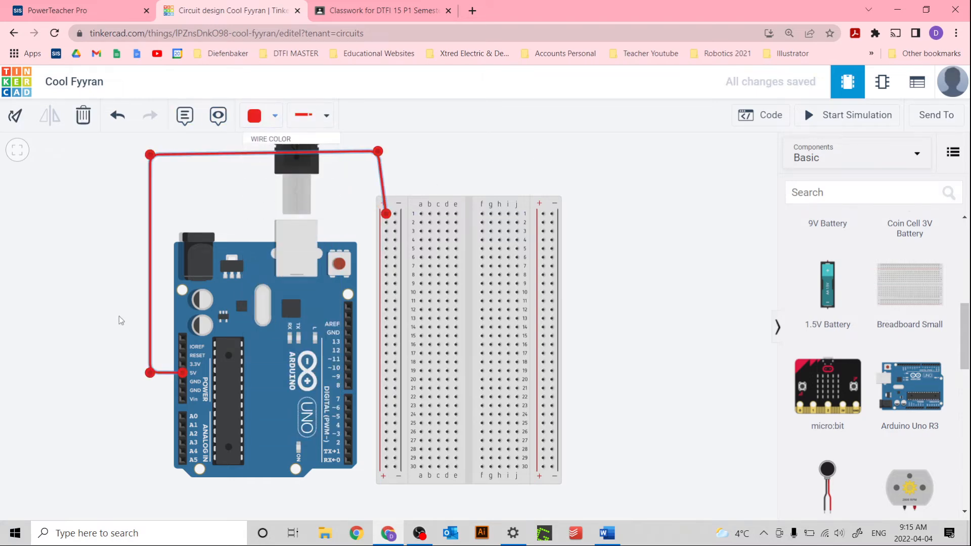
Wire the Arduino's GND pin, just outside the red wire, to the top of the nearest negative rail and colour it black
click(183, 381)
click(127, 381)
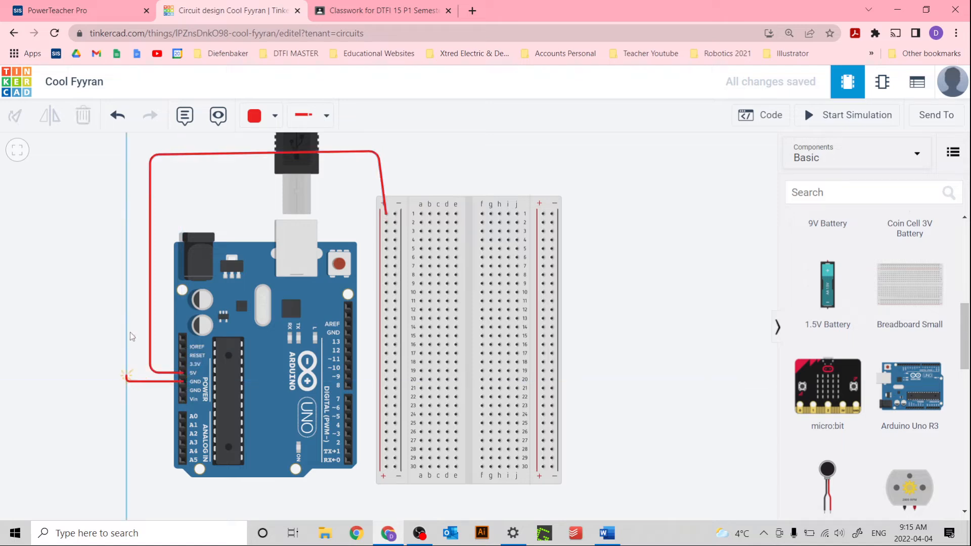
click(131, 141)
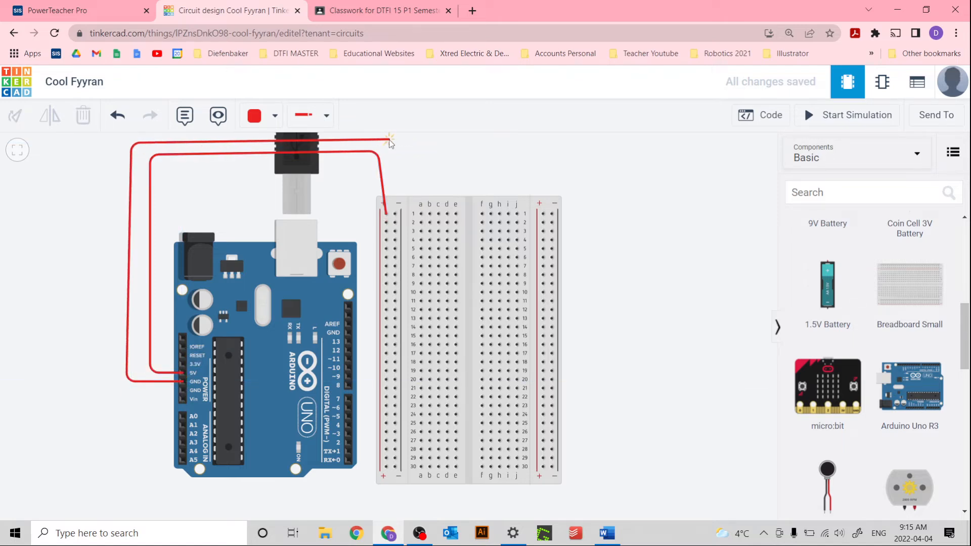
click(390, 140)
click(394, 213)
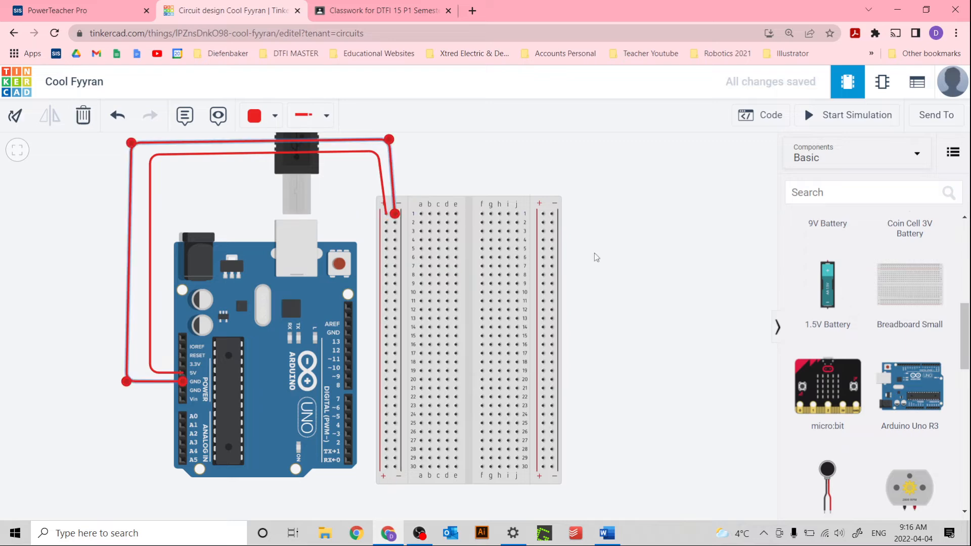
click(260, 115)
click(275, 158)
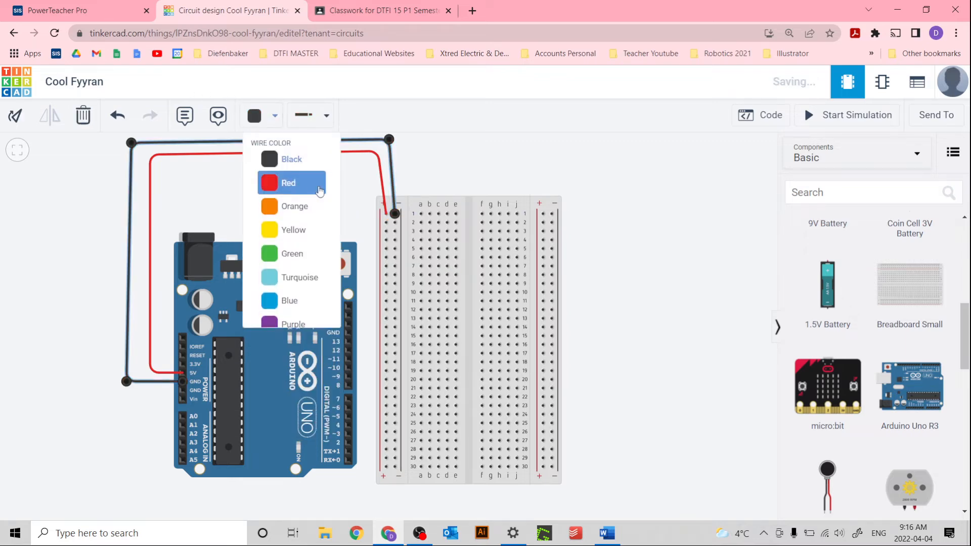
click(689, 363)
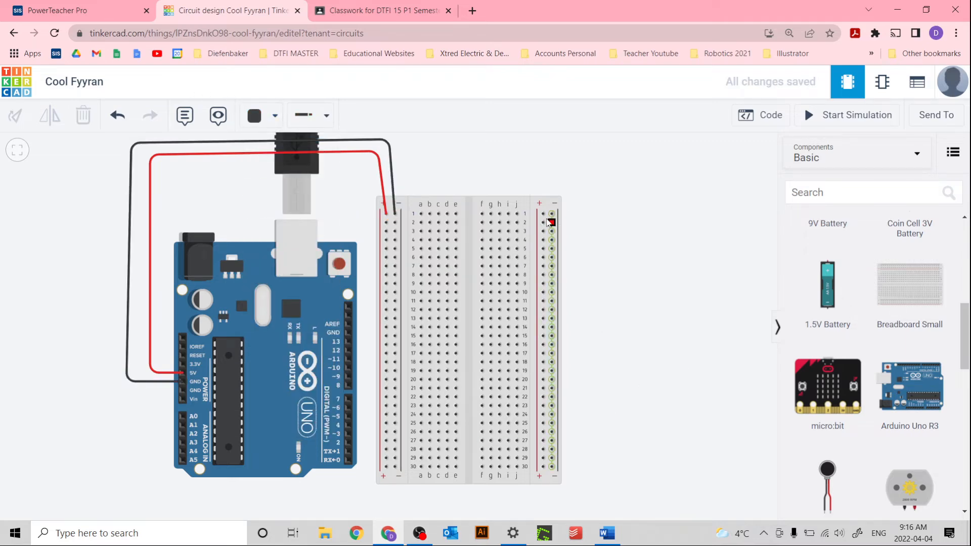
Join the breadboard's two negative rails at row 30 with a black wire routed below the board
click(395, 466)
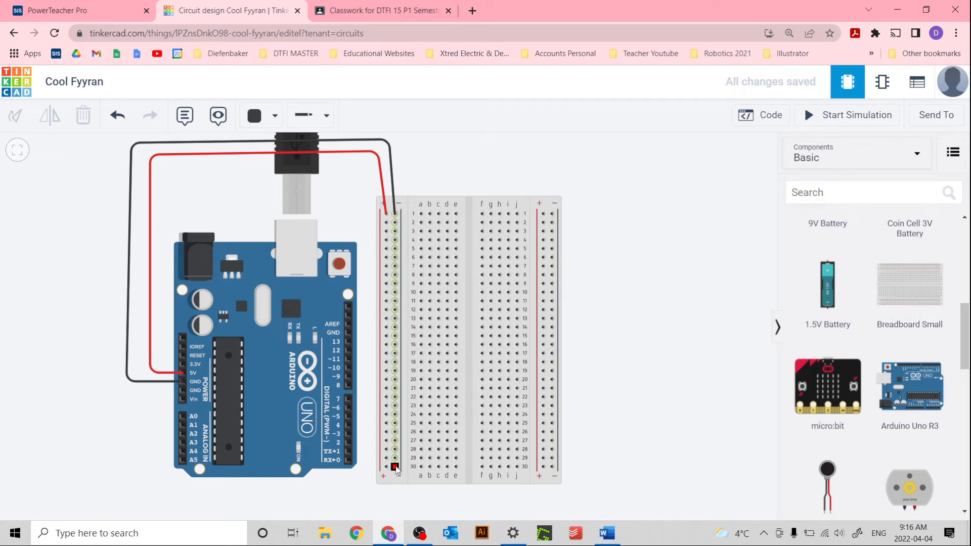
click(395, 498)
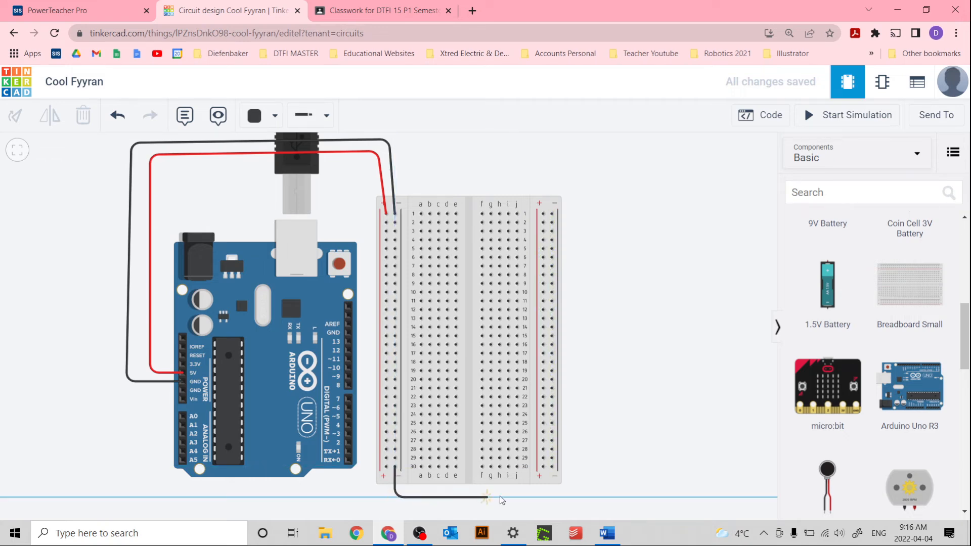
click(545, 497)
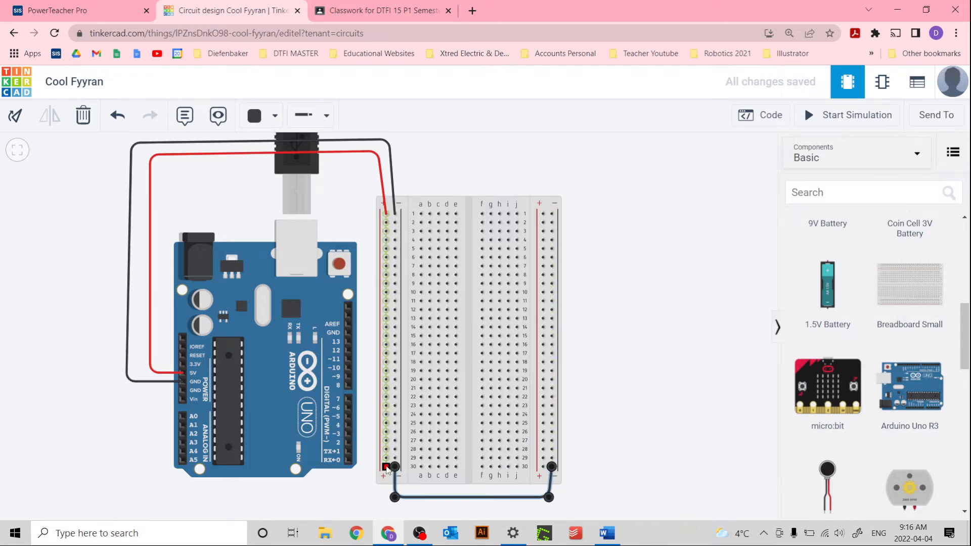
Join the breadboard's two positive rails at row 30 with a wire below the black one and colour it red
click(386, 467)
click(386, 508)
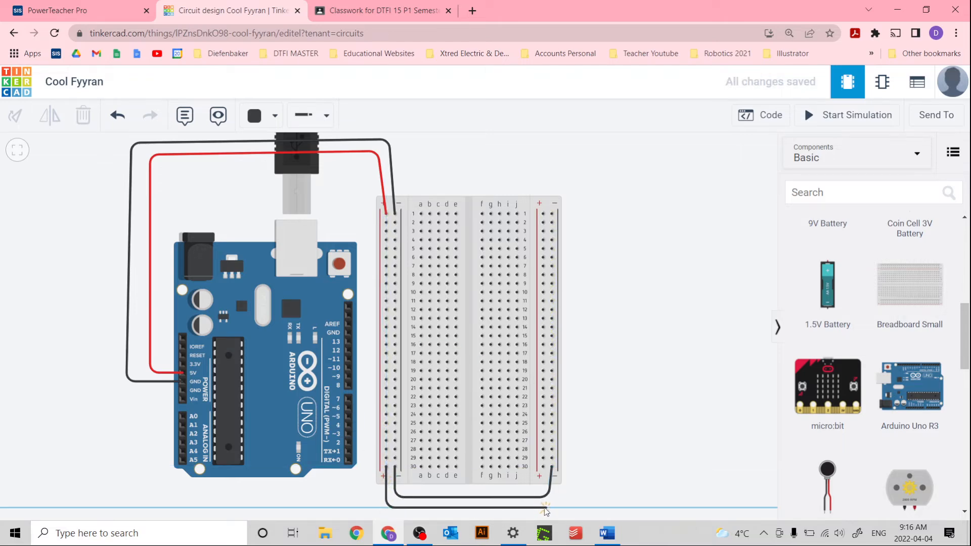
click(542, 508)
click(543, 466)
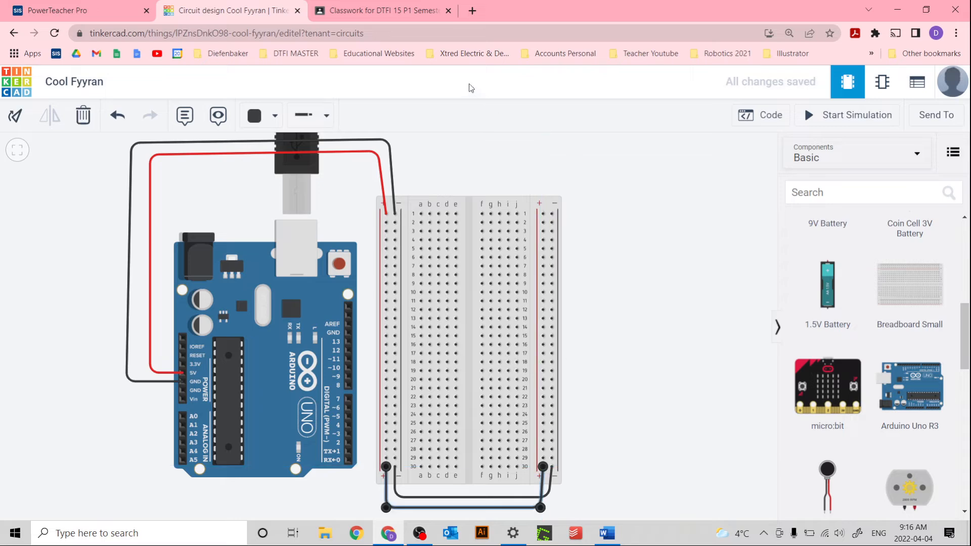
click(258, 116)
click(273, 184)
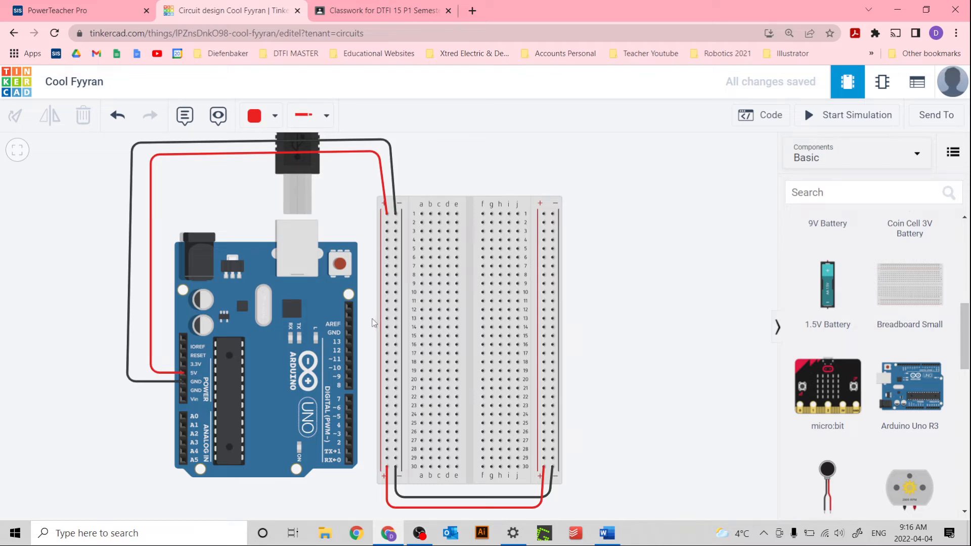
Check the first schematic, place a resistor beside the breadboard, and set its resistance to 220 Ω
click(396, 11)
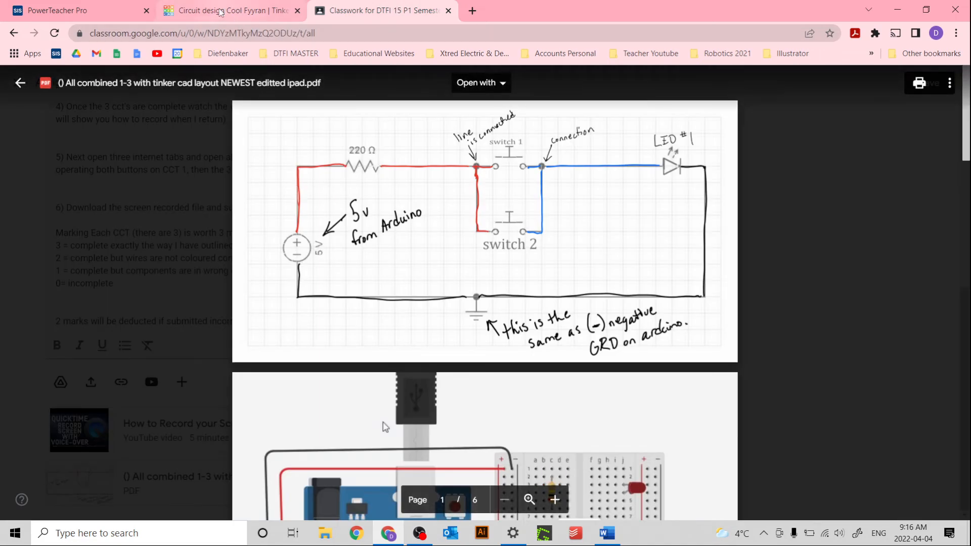
click(209, 10)
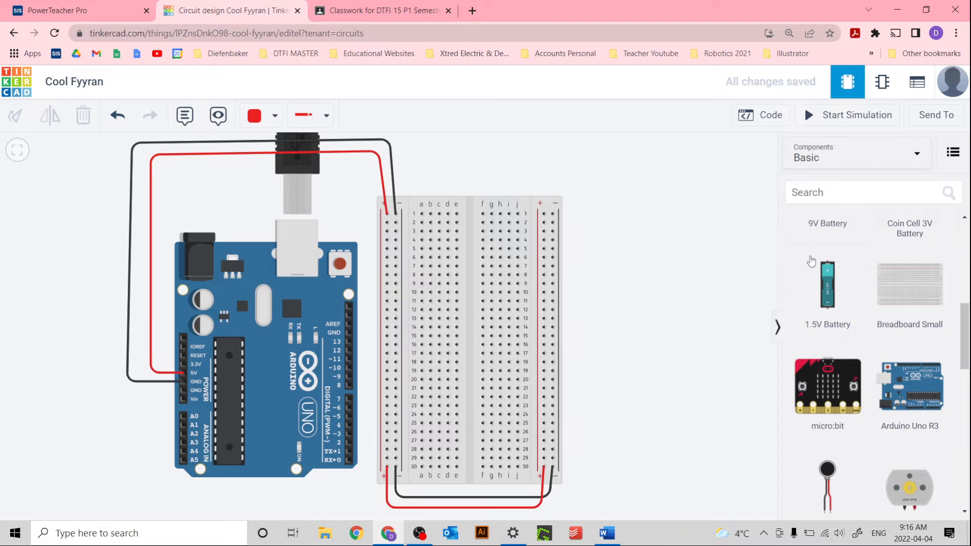
scroll(811, 261, down, 10)
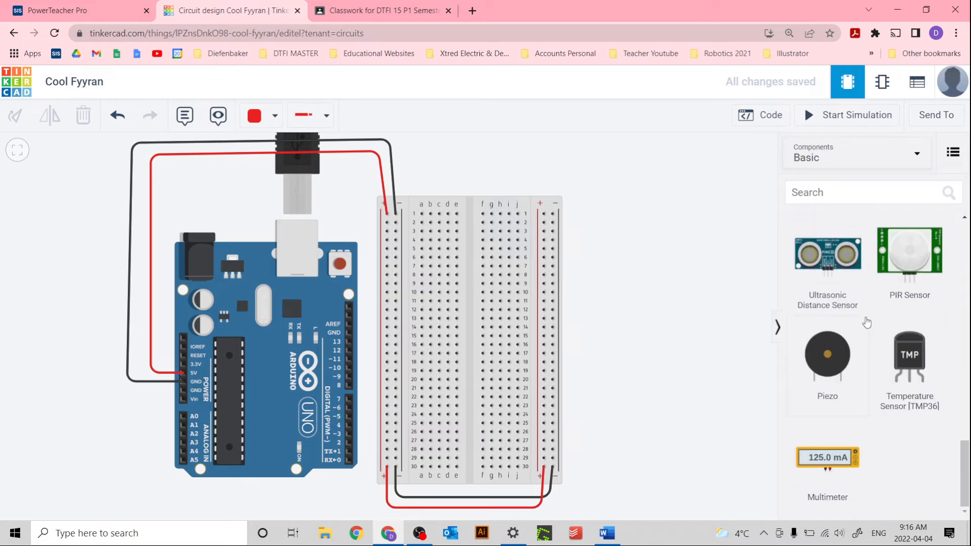
scroll(867, 322, up, 10)
drag(831, 276, 637, 309)
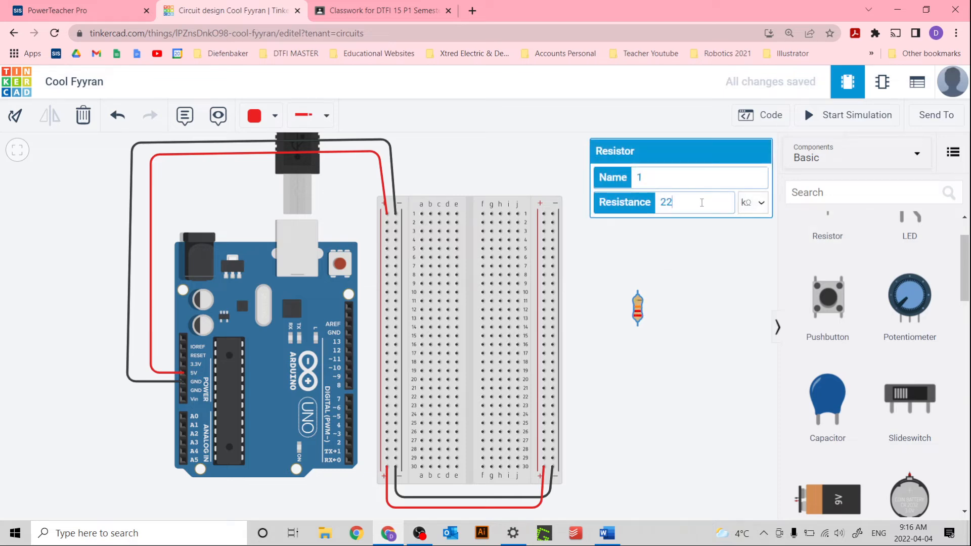
click(752, 202)
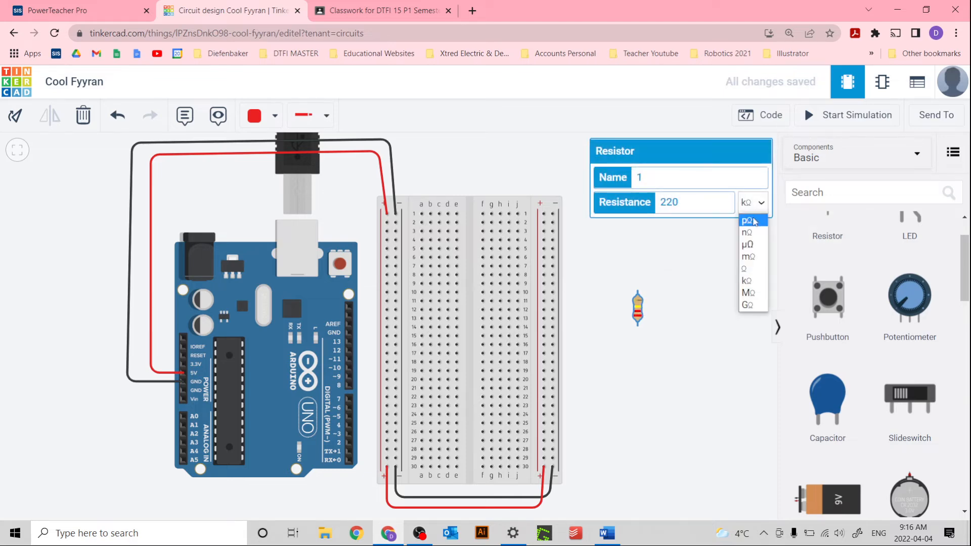
click(750, 270)
click(682, 267)
Rotate the 220 Ω resistor until it lies horizontally
click(638, 306)
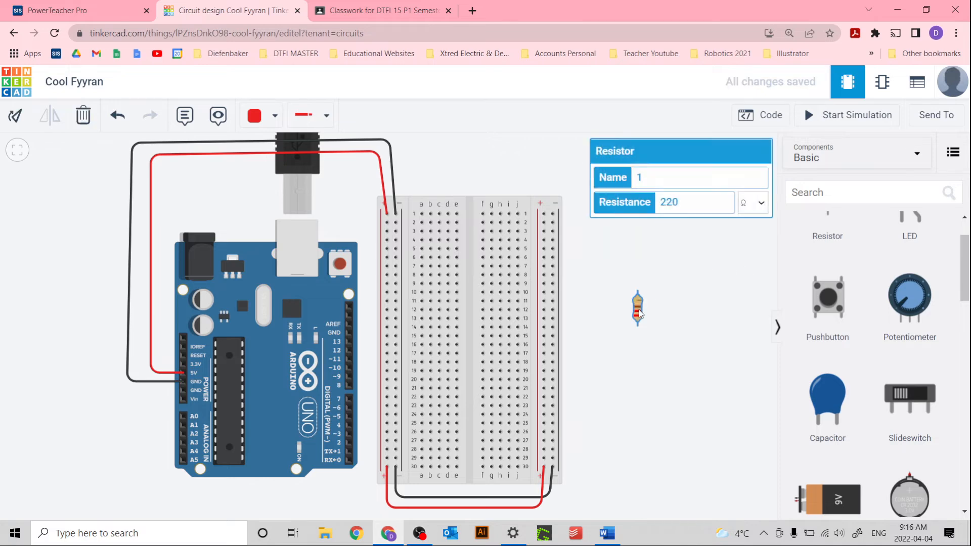
click(13, 119)
click(13, 119)
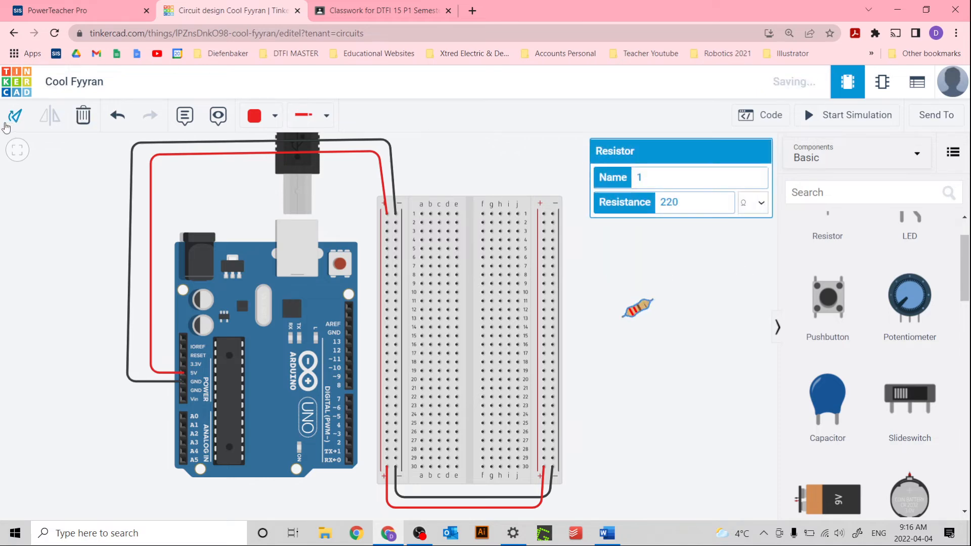
click(13, 119)
click(668, 363)
Make two copies of the horizontal 220 Ω resistor beside the breadboard
click(635, 310)
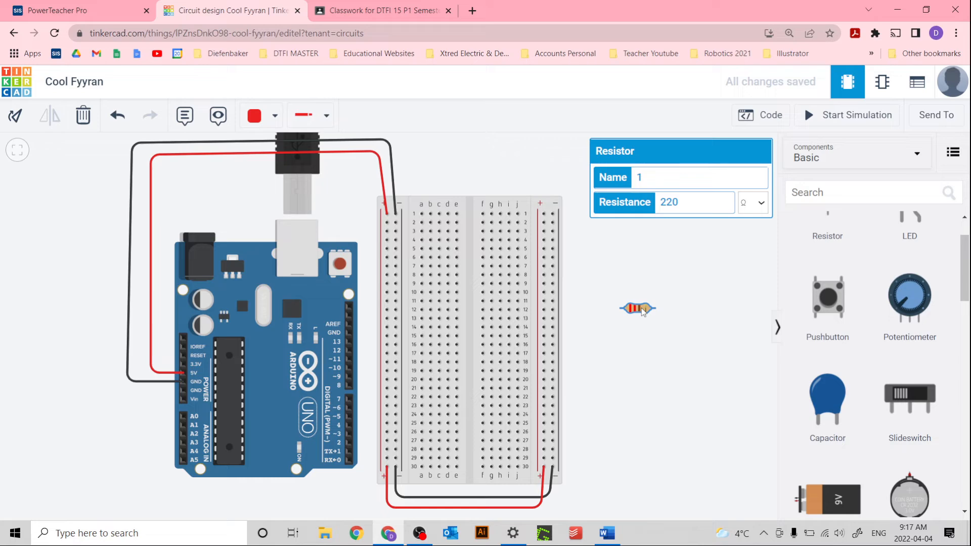
key(ctrl+c)
key(ctrl+v)
key(ctrl+v)
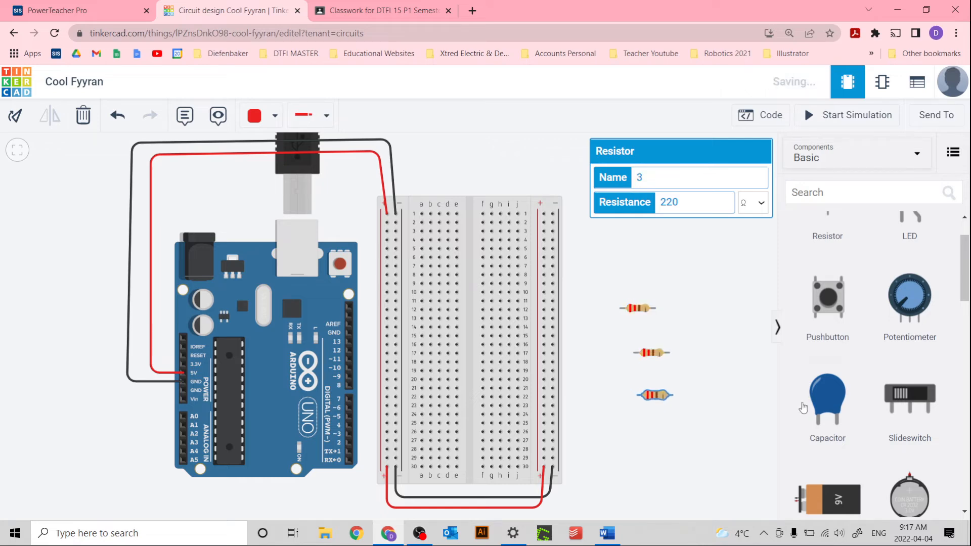
click(714, 353)
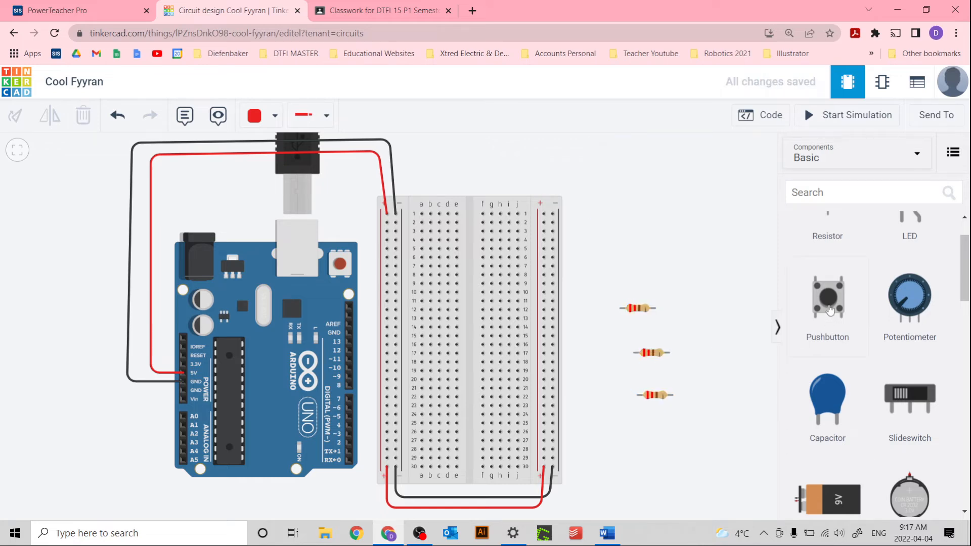
Add a pushbutton across the breadboard's central gap, with its legs in columns e and f at rows 4 and 6
drag(828, 298, 632, 254)
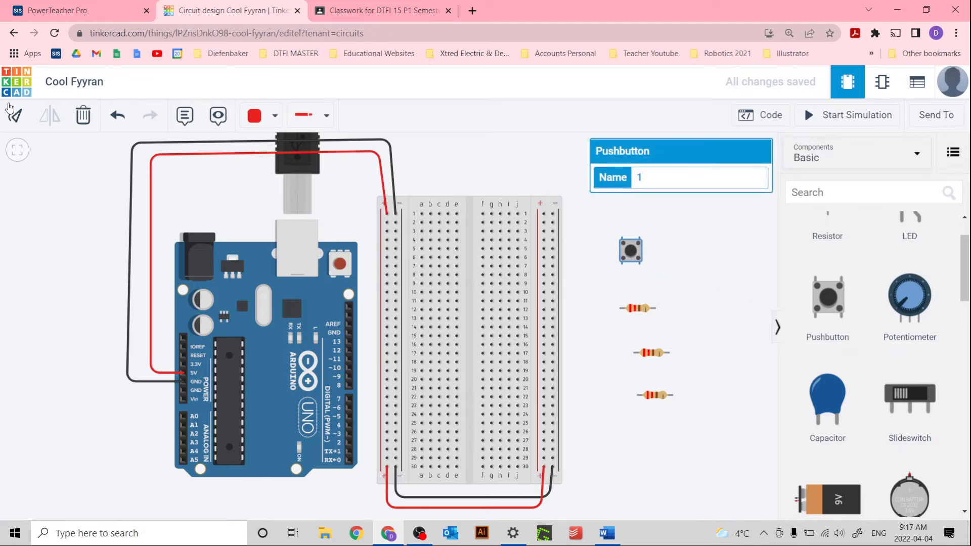
drag(631, 251, 529, 258)
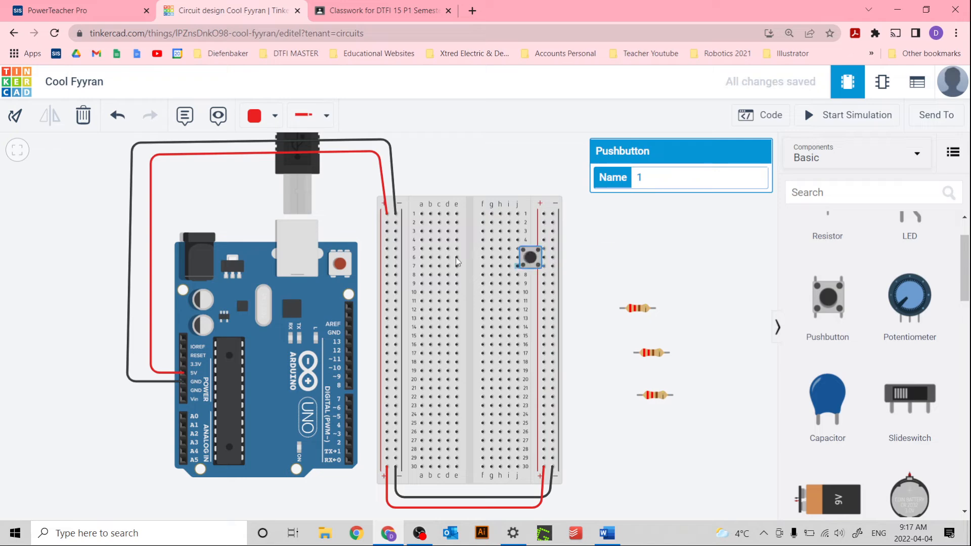
drag(456, 261, 469, 250)
click(737, 271)
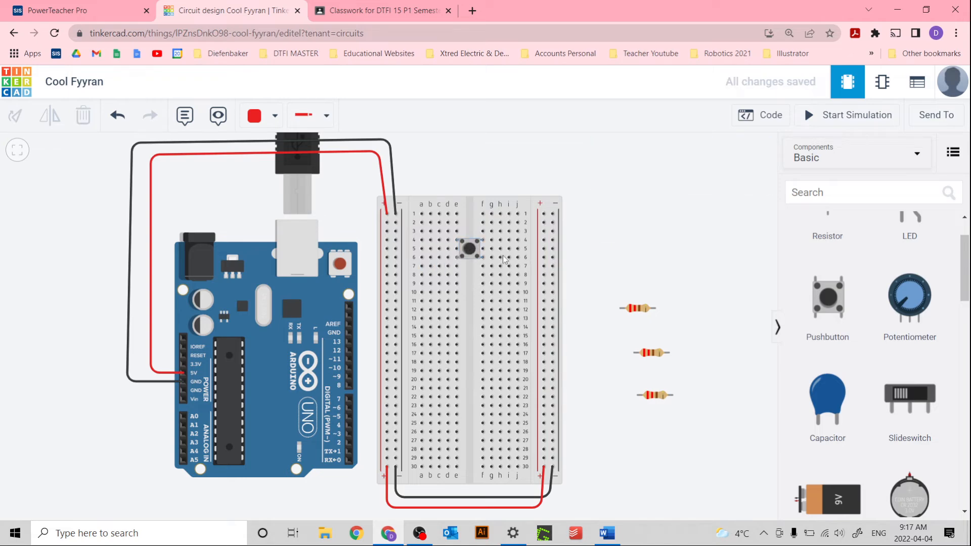
Copy the pushbutton and place the copy across the central gap at rows 17 to 19
click(465, 255)
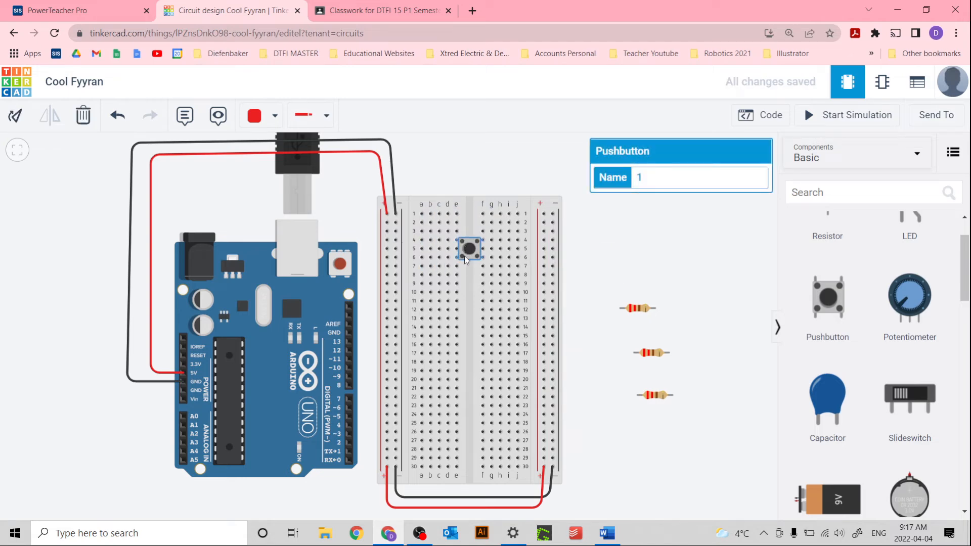
key(ctrl+c)
key(ctrl+v)
drag(468, 372, 472, 363)
click(696, 251)
Move the uppermost 220 Ω resistor onto the breadboard across the central gap at row 26
click(644, 309)
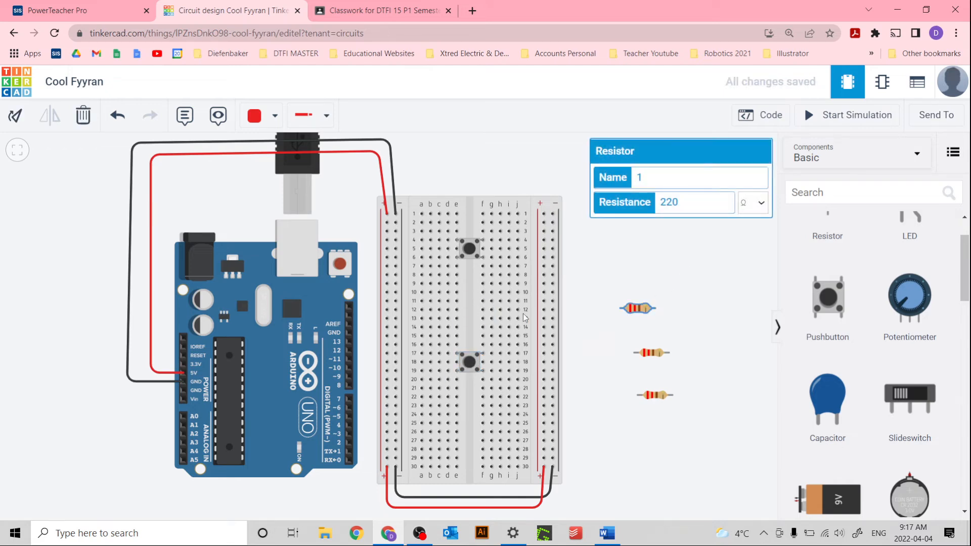
drag(631, 309, 470, 426)
click(693, 294)
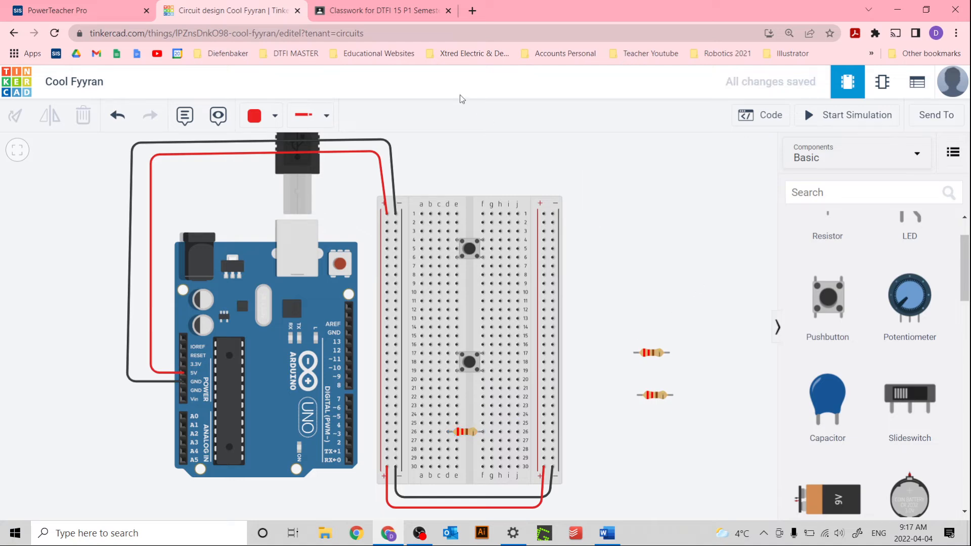
Switch to the assignment PDF and compare the first circuit's schematic on page 1 with its breadboard layout on page 2
click(385, 10)
scroll(598, 288, down, 6)
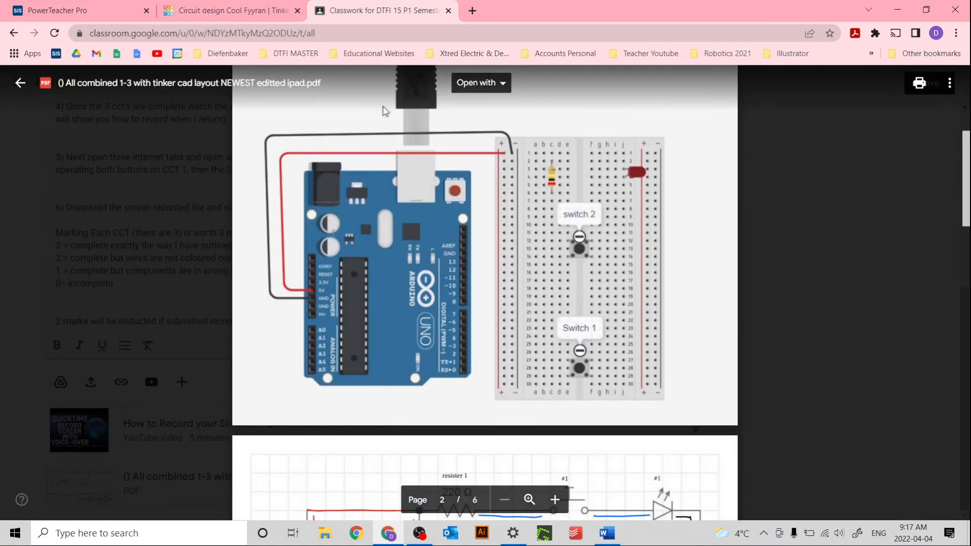
scroll(598, 261, up, 6)
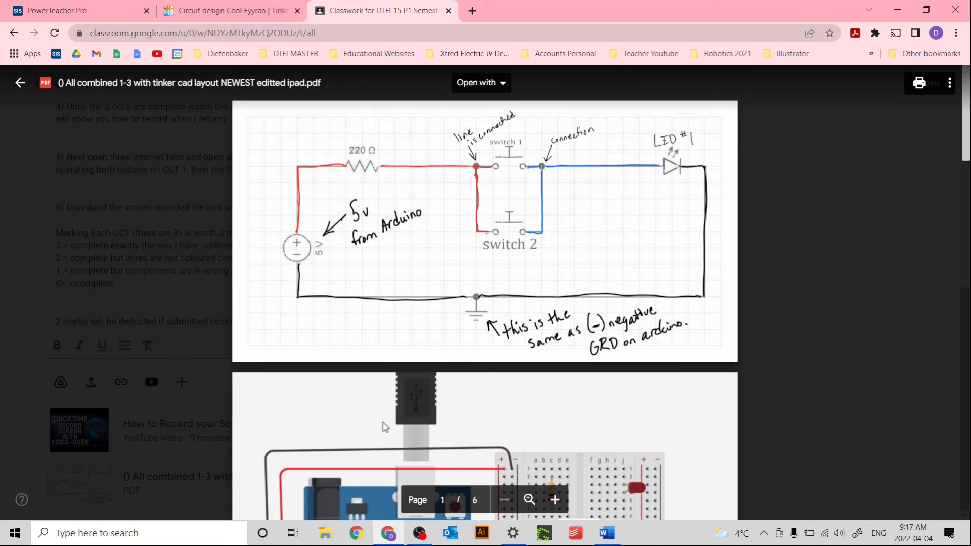
scroll(513, 204, down, 5)
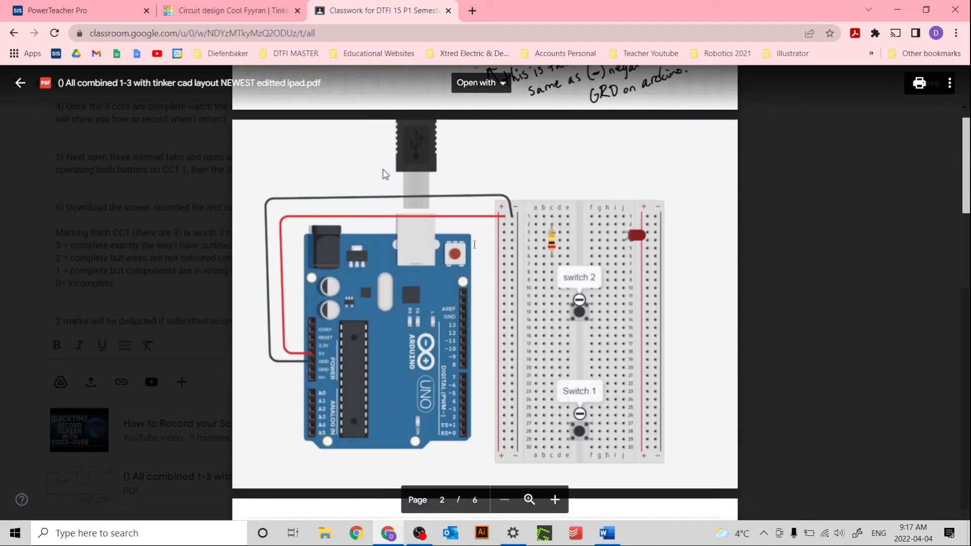
Return from the PDF's page 1 schematic to Tinkercad and add an LED in the empty area beside the breadboard
scroll(400, 110, up, 5)
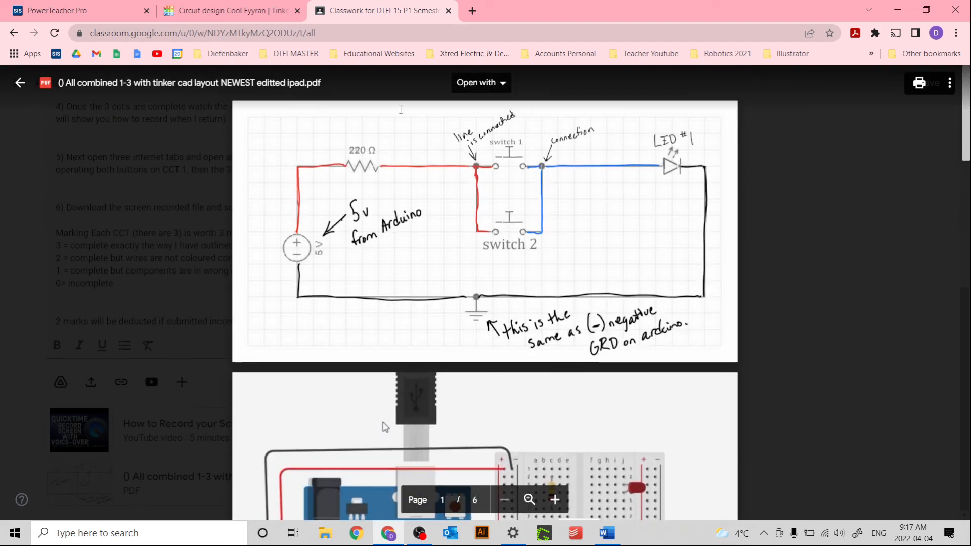
click(255, 11)
scroll(683, 250, up, 3)
scroll(681, 277, down, 1)
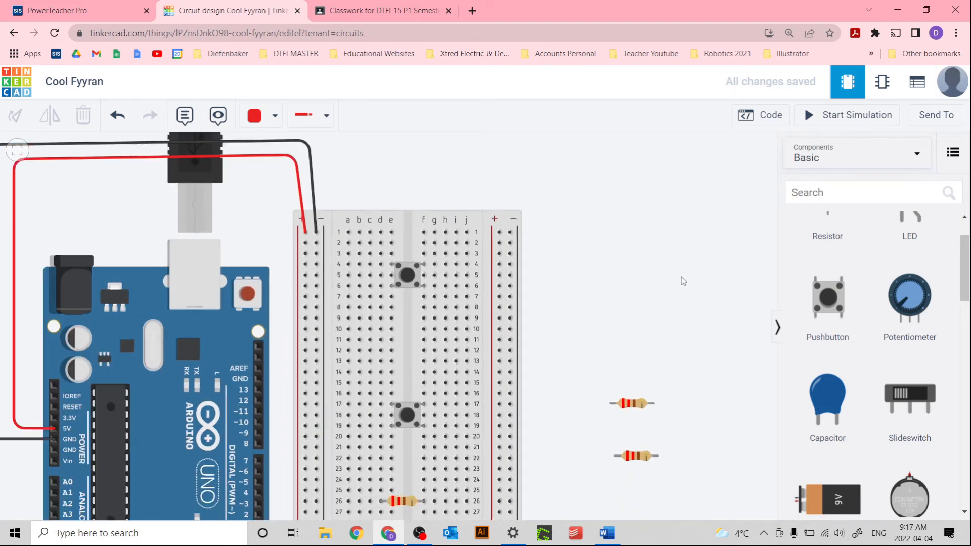
scroll(678, 275, down, 2)
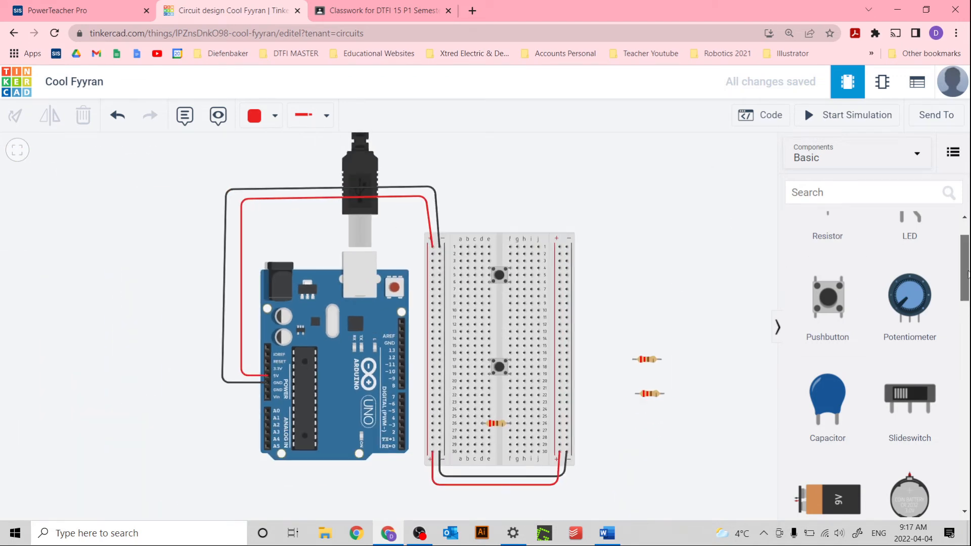
scroll(966, 324, down, 5)
drag(967, 327, 958, 193)
drag(909, 260, 651, 227)
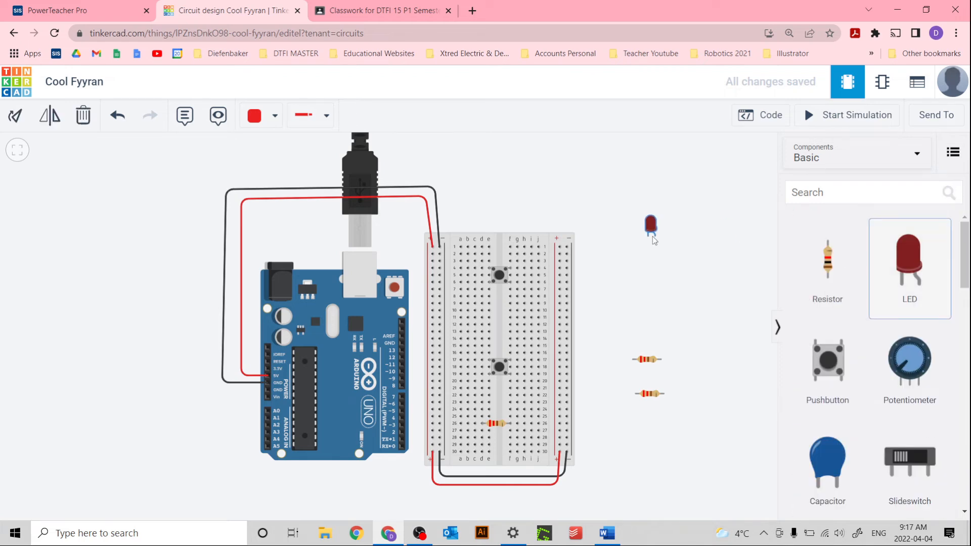
Rotate the LED a quarter turn clockwise and place it on the breadboard with its legs in column j at rows 11 and 12
click(15, 115)
click(15, 115)
click(15, 115)
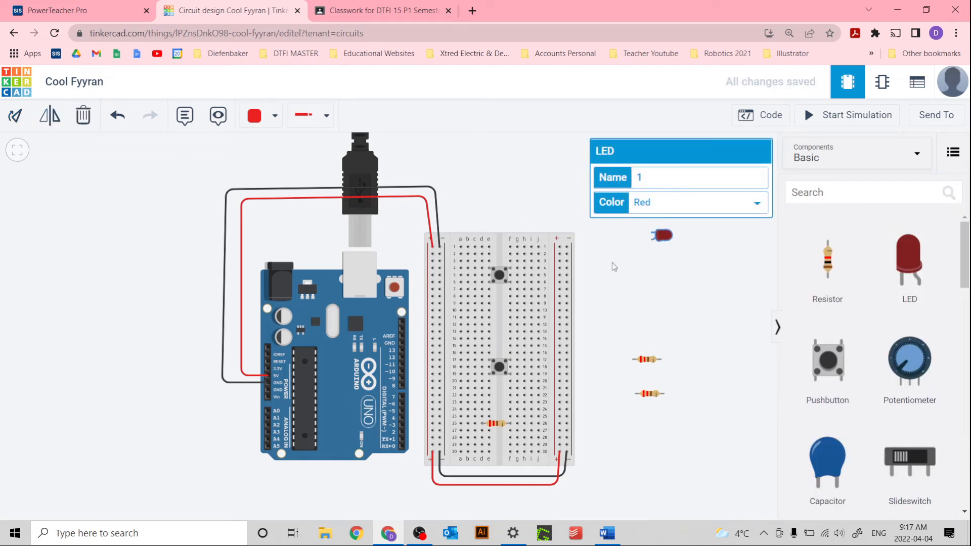
drag(672, 237, 549, 323)
click(678, 284)
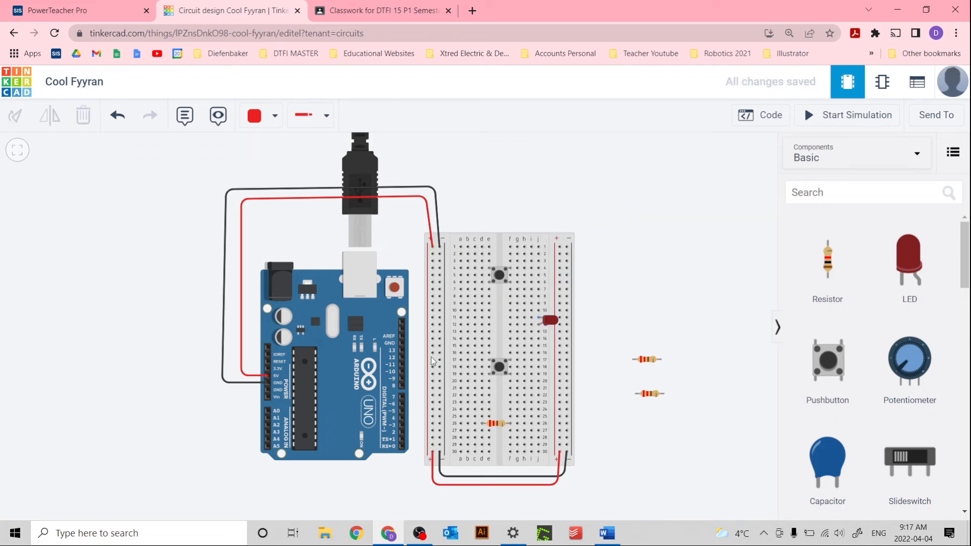
Check the first schematic in the PDF and wire the Arduino-side positive rail beside row 24 to hole b26 in the resistor's row
click(383, 10)
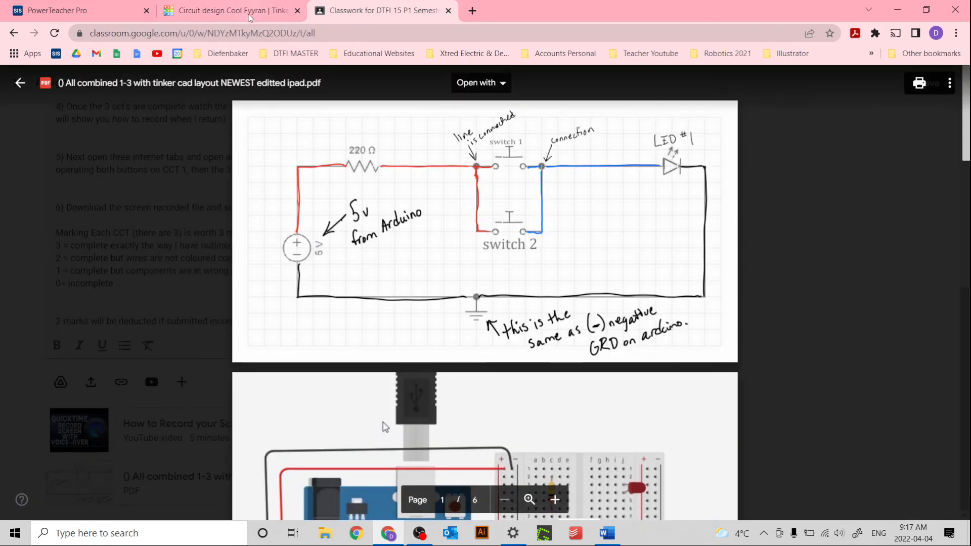
click(230, 11)
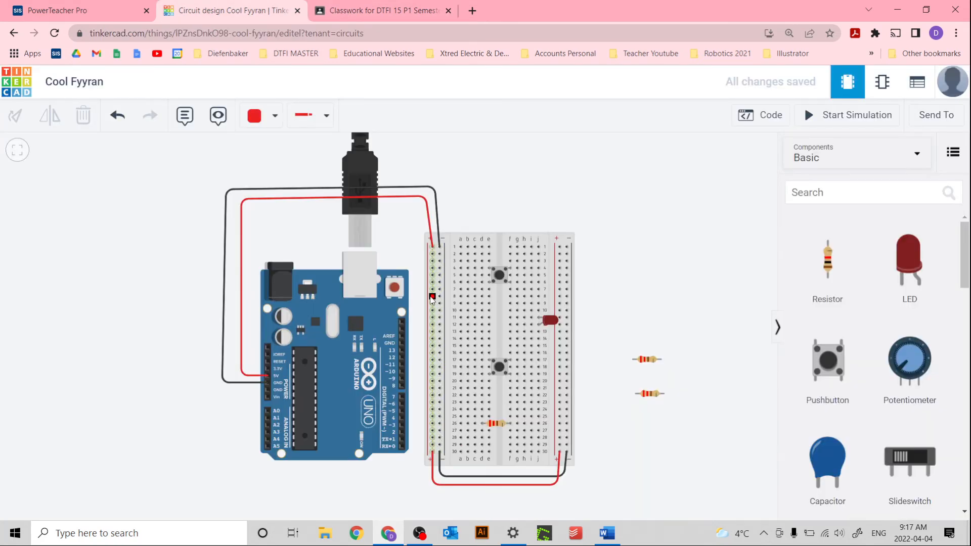
click(432, 411)
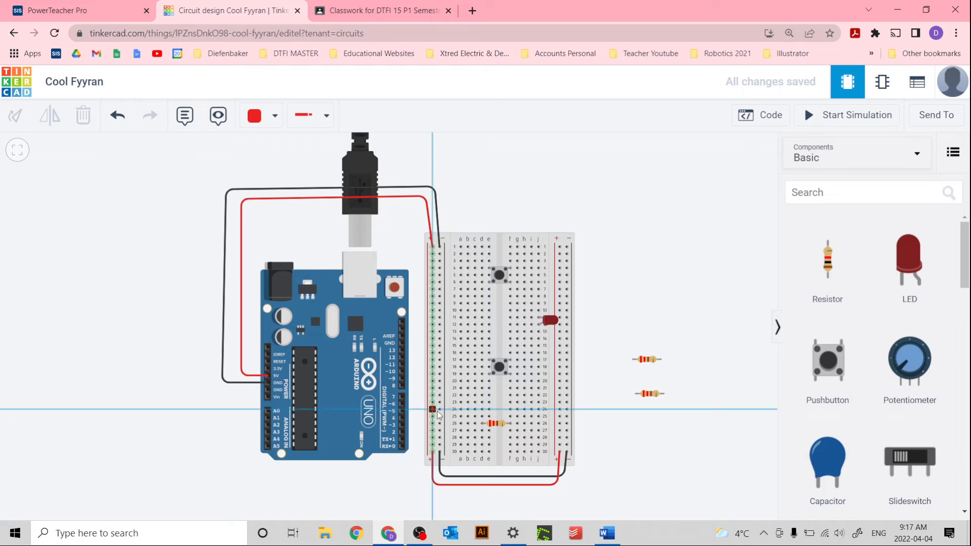
click(467, 423)
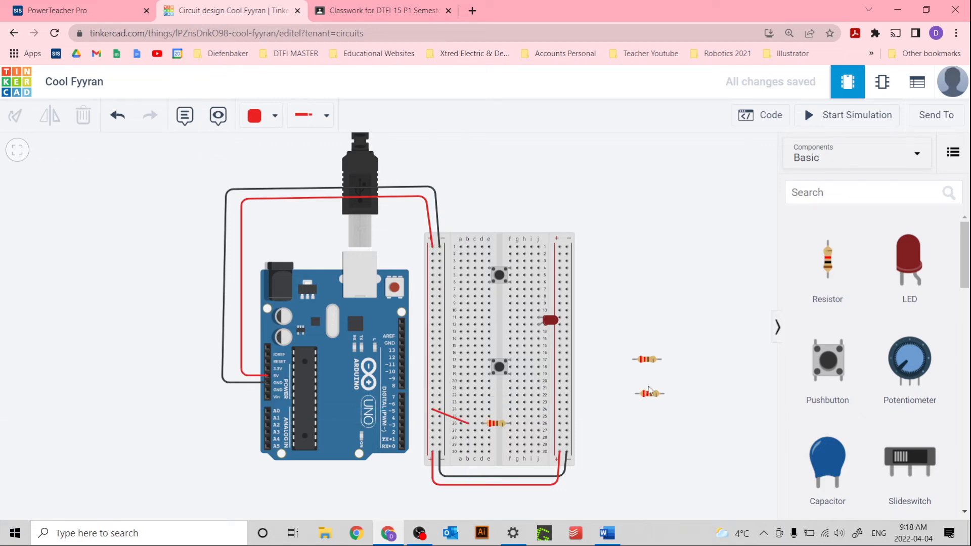
Examine up close how the red wire end at b26 and the resistor's two terminals share row 26
scroll(476, 426, up, 2)
scroll(476, 426, up, 5)
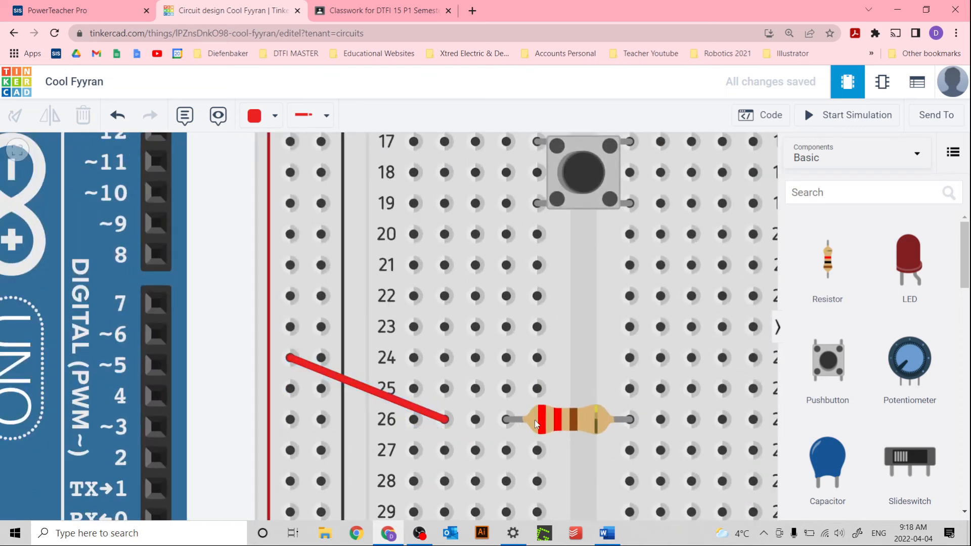
click(446, 419)
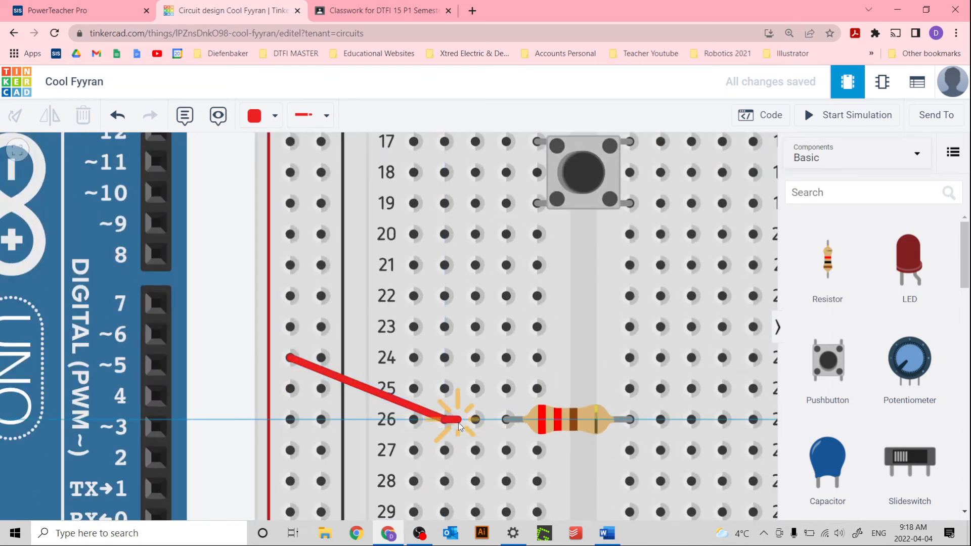
key(Escape)
click(426, 415)
mouse_move(443, 423)
mouse_down()
mouse_move(414, 421)
mouse_move(506, 420)
mouse_move(444, 421)
mouse_up()
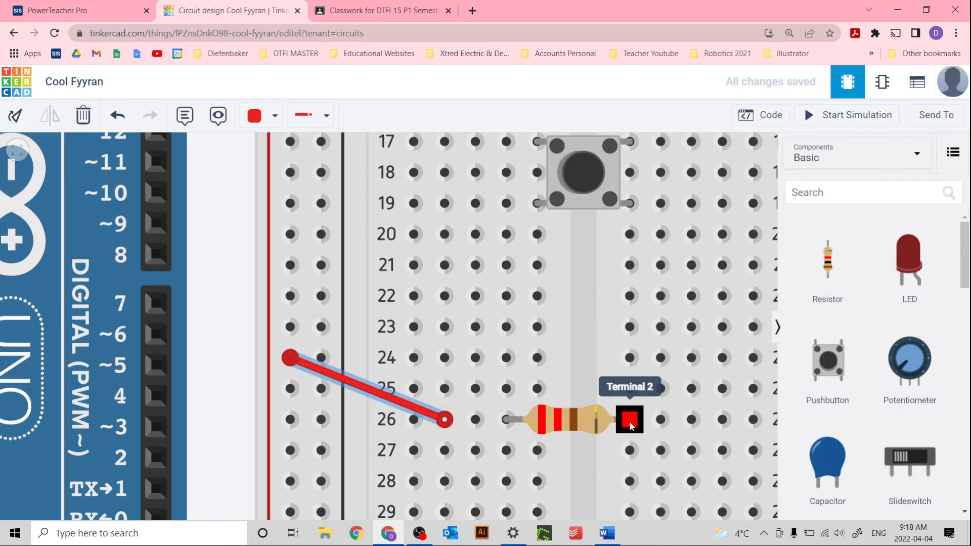
scroll(629, 425, down, 5)
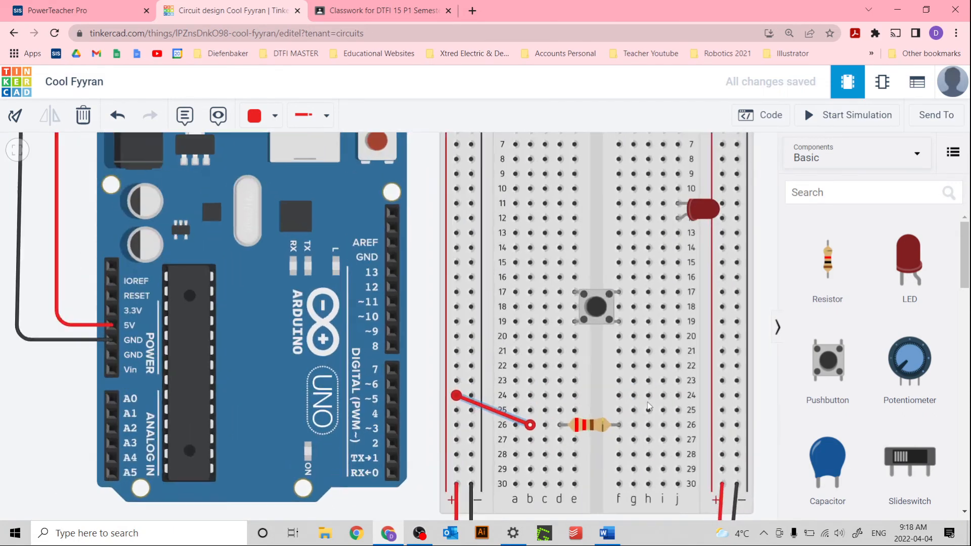
scroll(642, 400, up, 8)
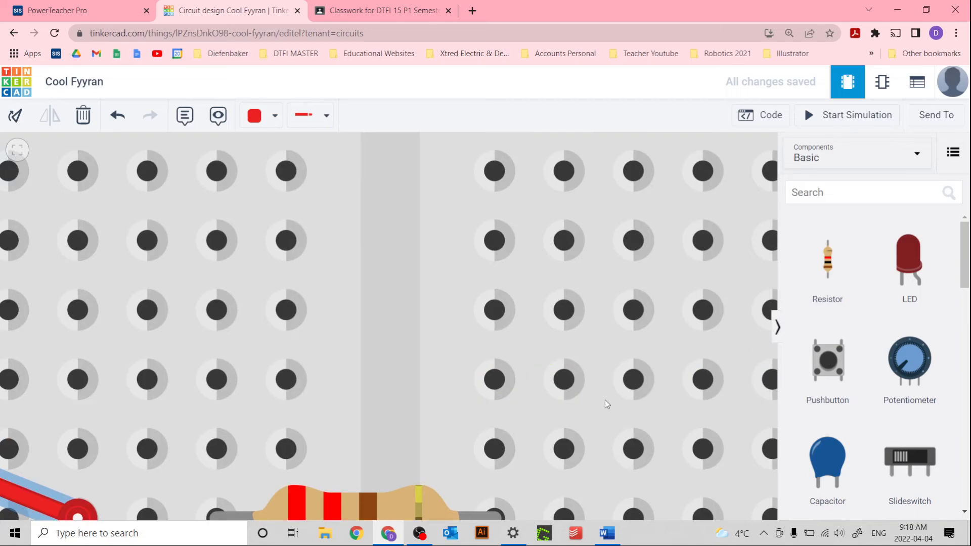
scroll(605, 400, down, 10)
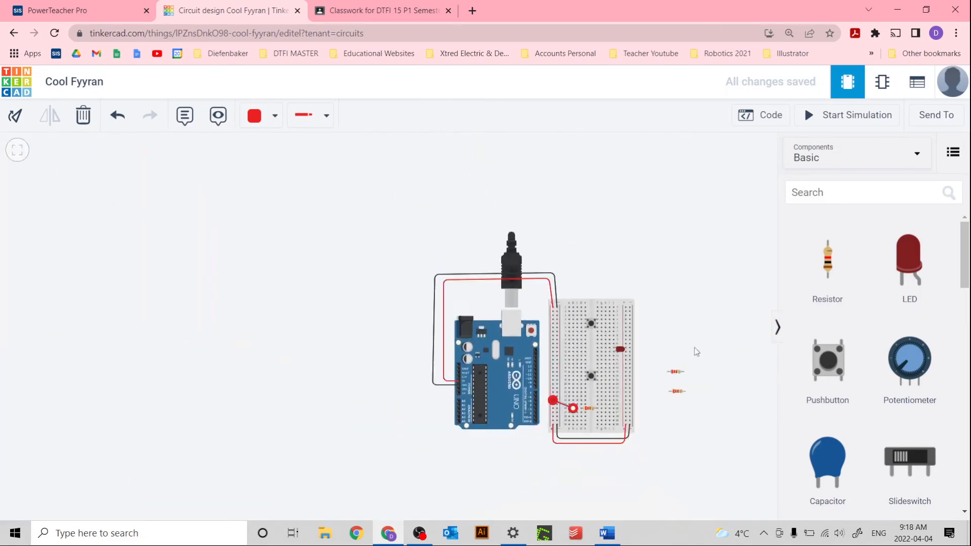
click(696, 352)
scroll(570, 368, up, 5)
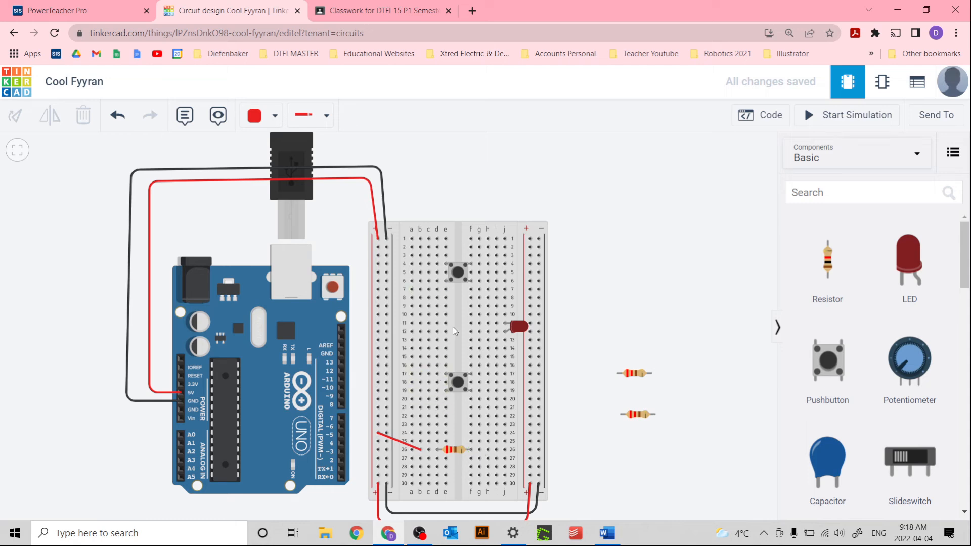
Wire the resistor's other side from g26 to the lower pushbutton's row at d19, and compare with the PDF schematic
click(459, 272)
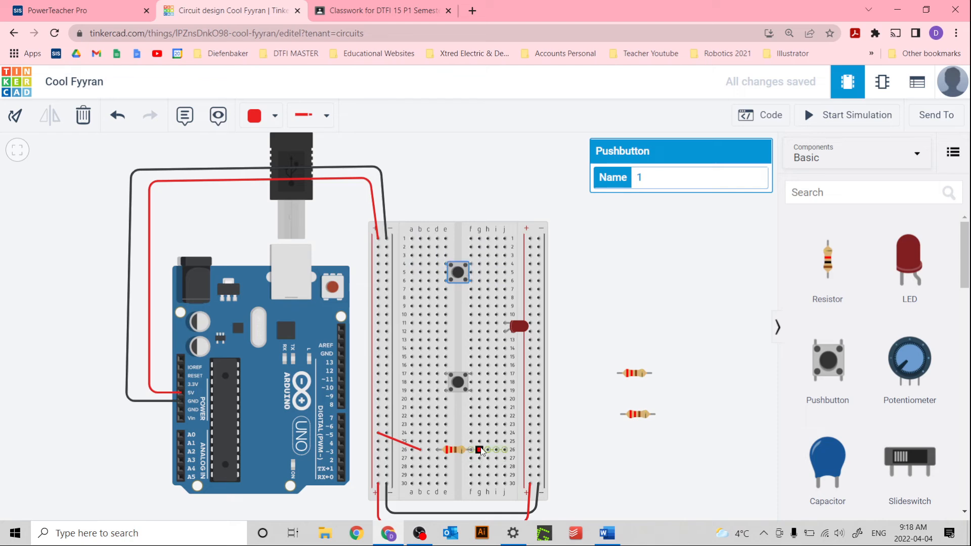
click(480, 449)
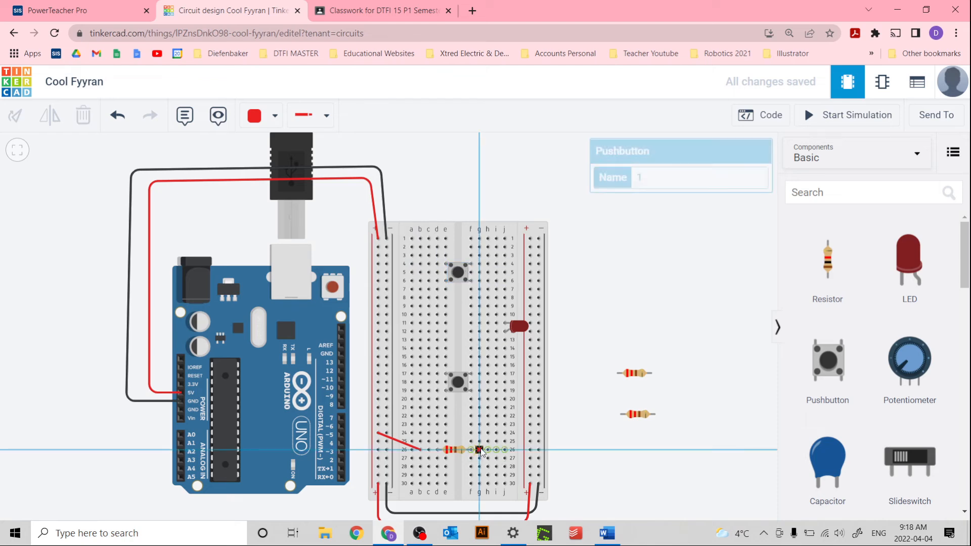
click(437, 390)
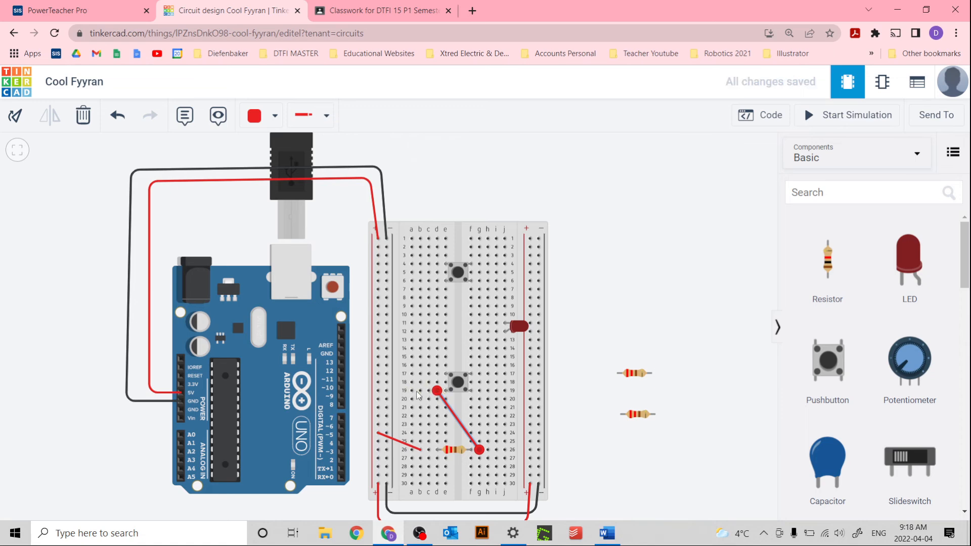
click(399, 11)
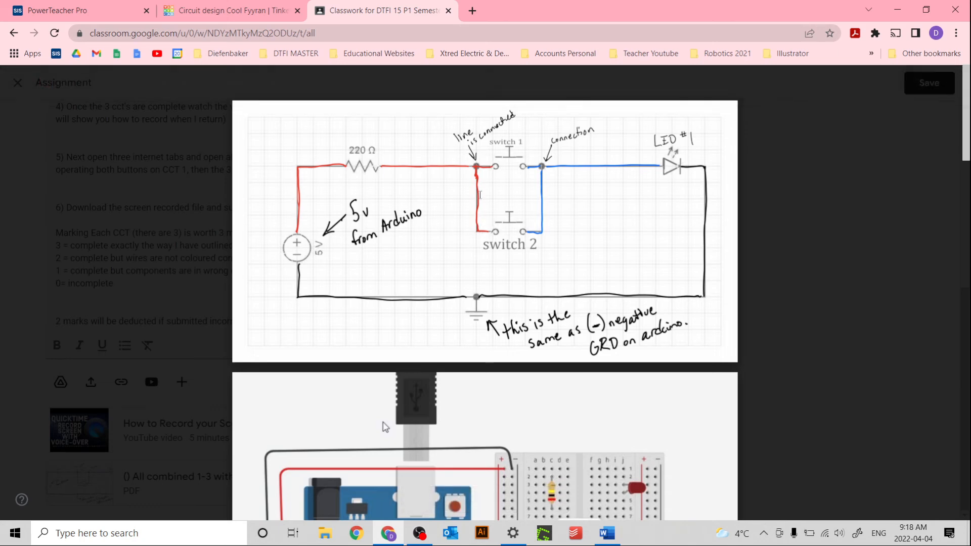
click(244, 16)
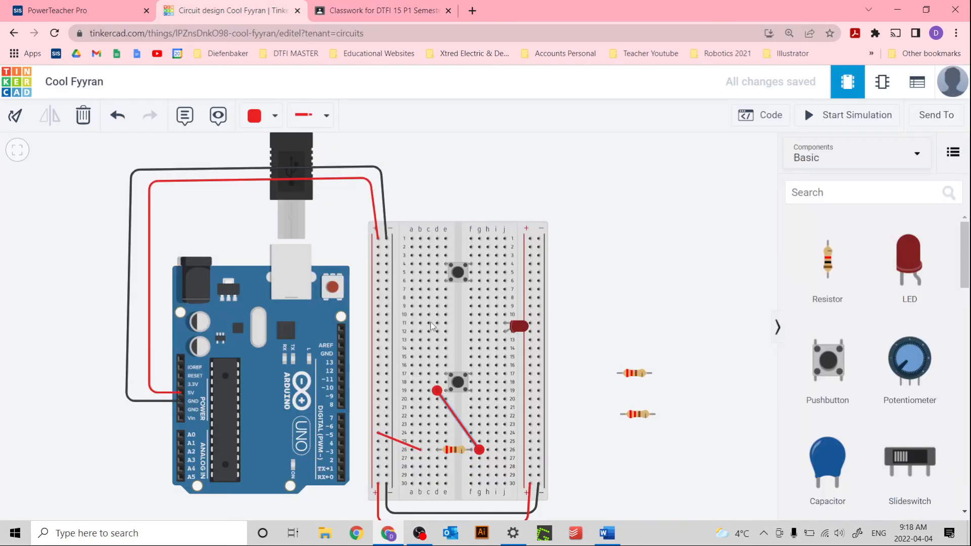
click(496, 450)
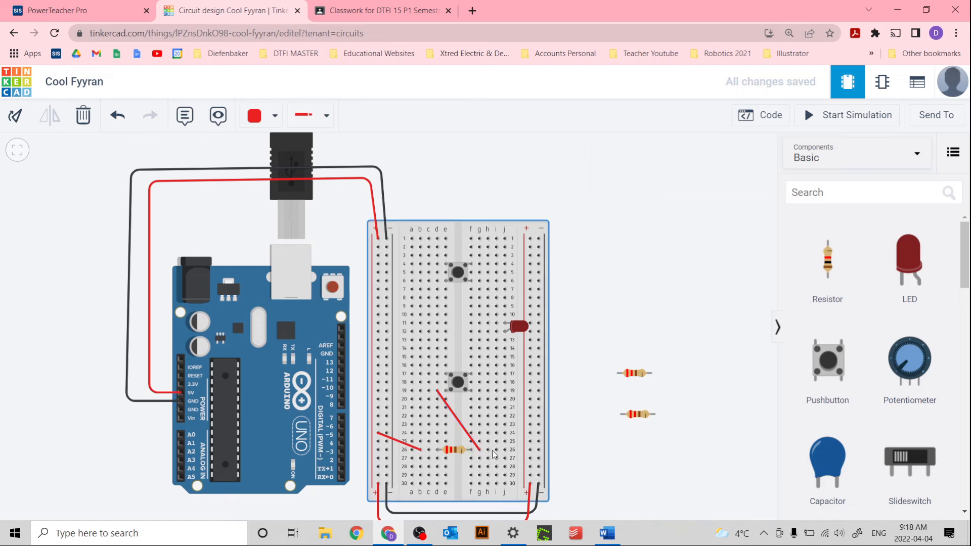
click(496, 450)
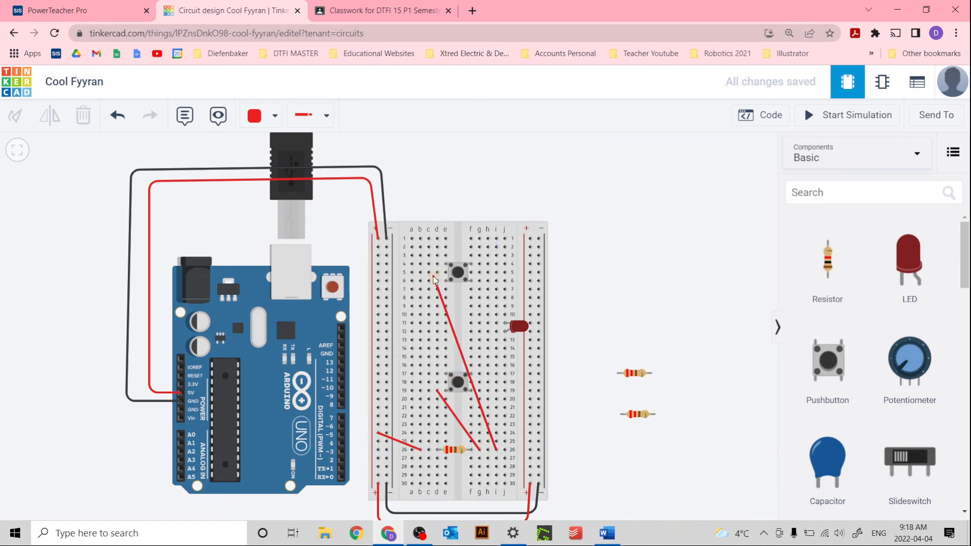
key(Escape)
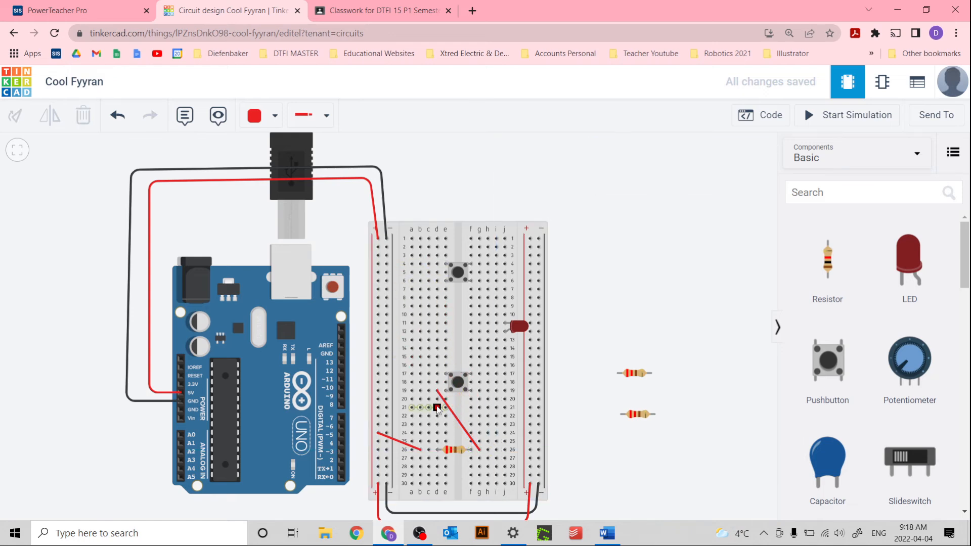
Connect the two pushbuttons in parallel with one wire from b19 to b6 and another from g17 to g4
click(420, 383)
click(420, 281)
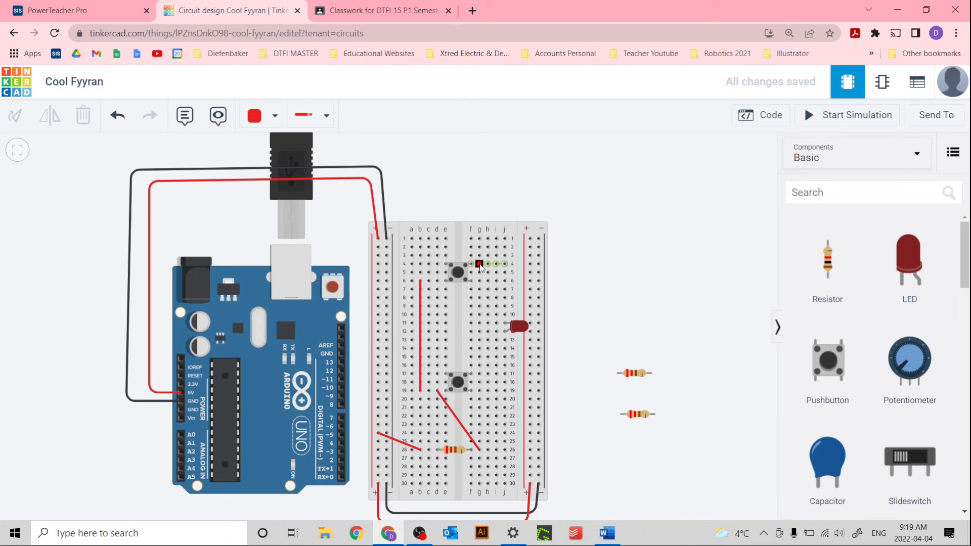
click(478, 373)
click(478, 264)
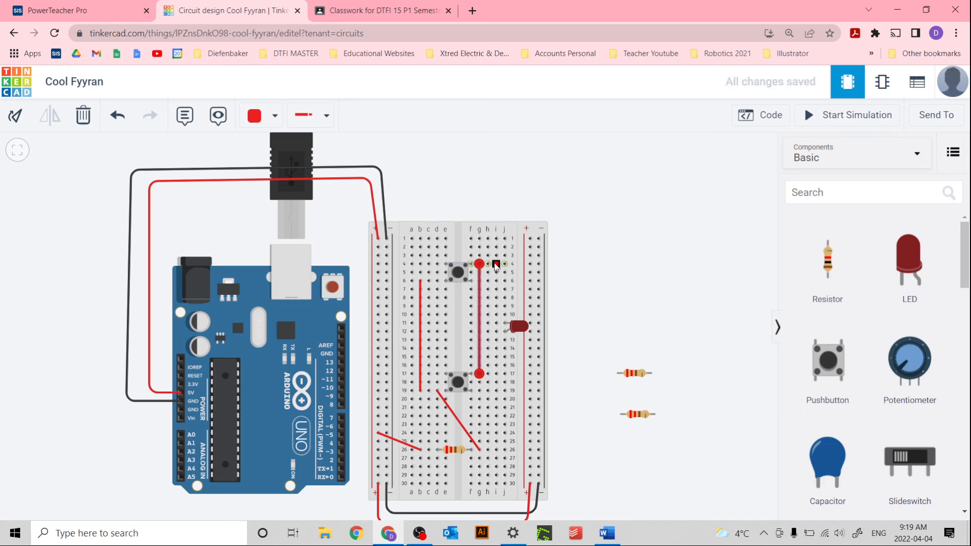
Wire i4 to the LED's anode row at i12, and the cathode row at h11 to the adjacent negative rail beside row 8
click(495, 264)
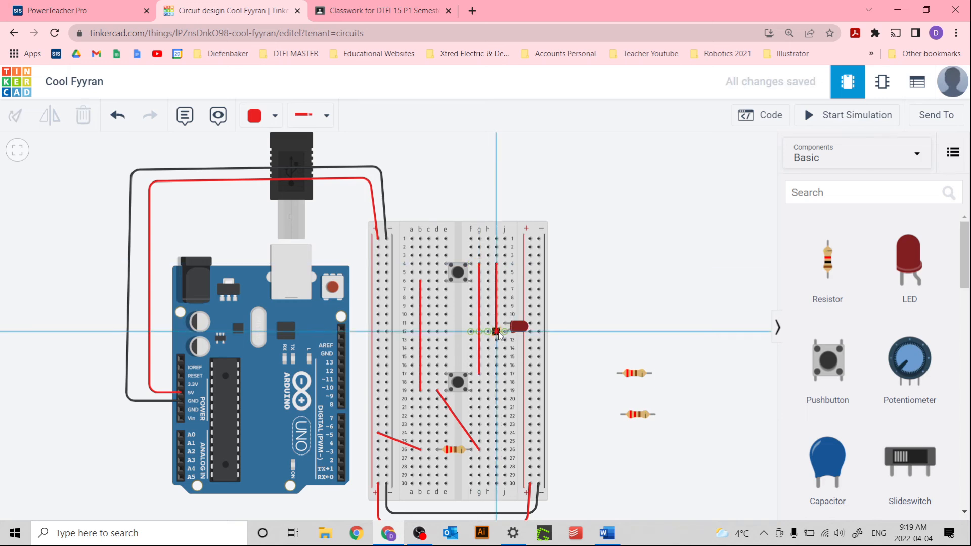
click(496, 331)
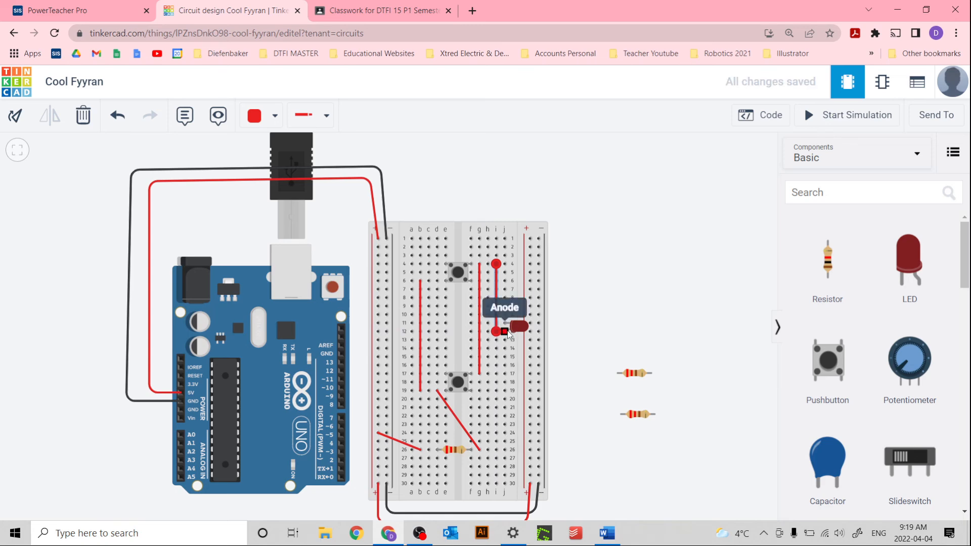
scroll(507, 333, up, 5)
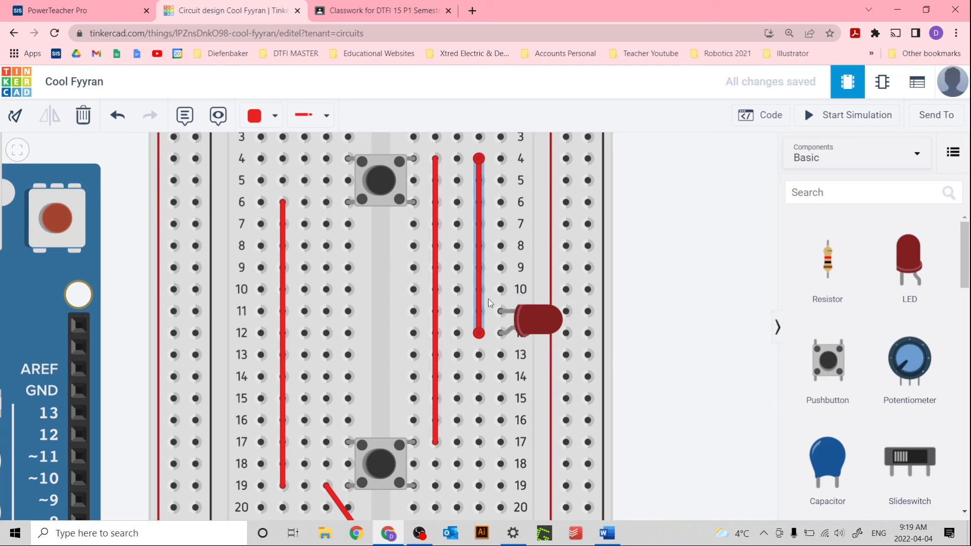
click(457, 311)
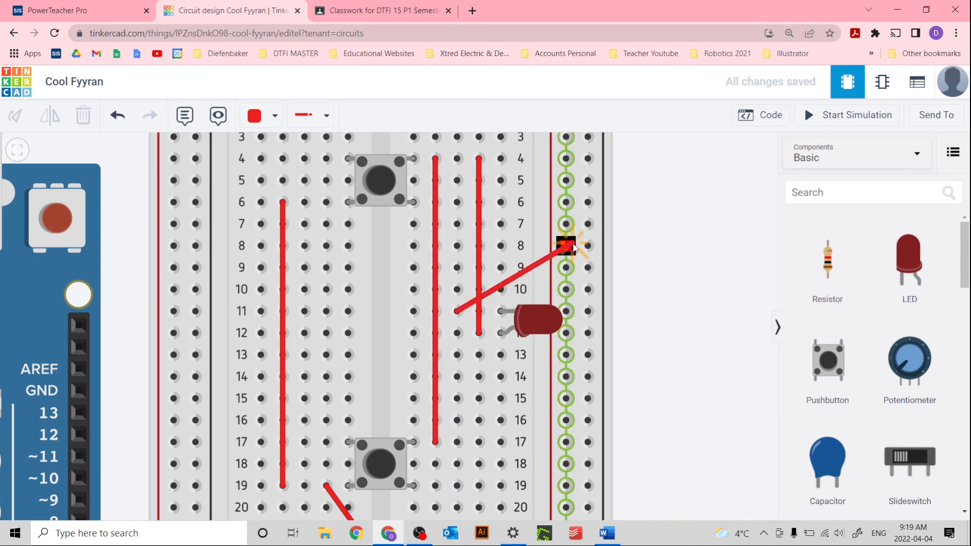
click(588, 246)
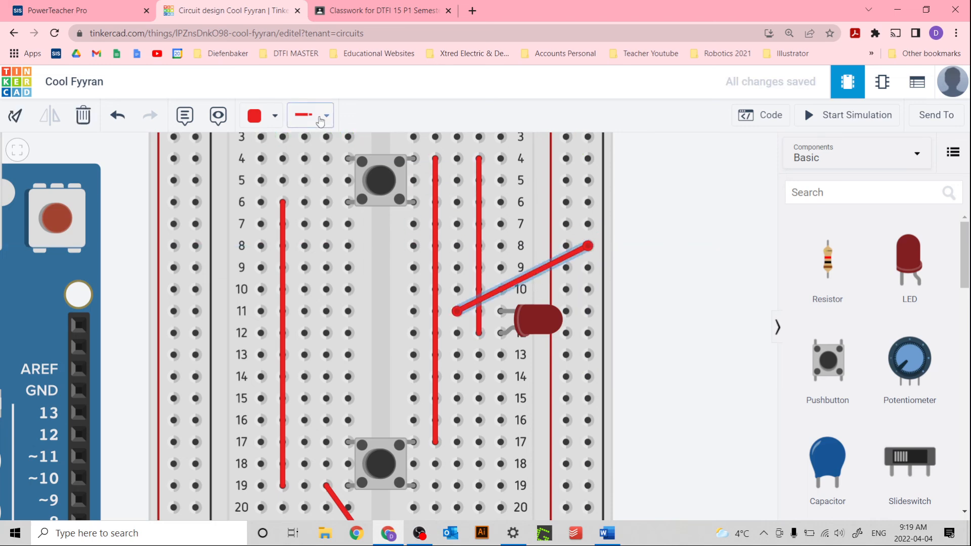
Change the colour of the wire between the LED's cathode row and the negative rail to black
click(306, 115)
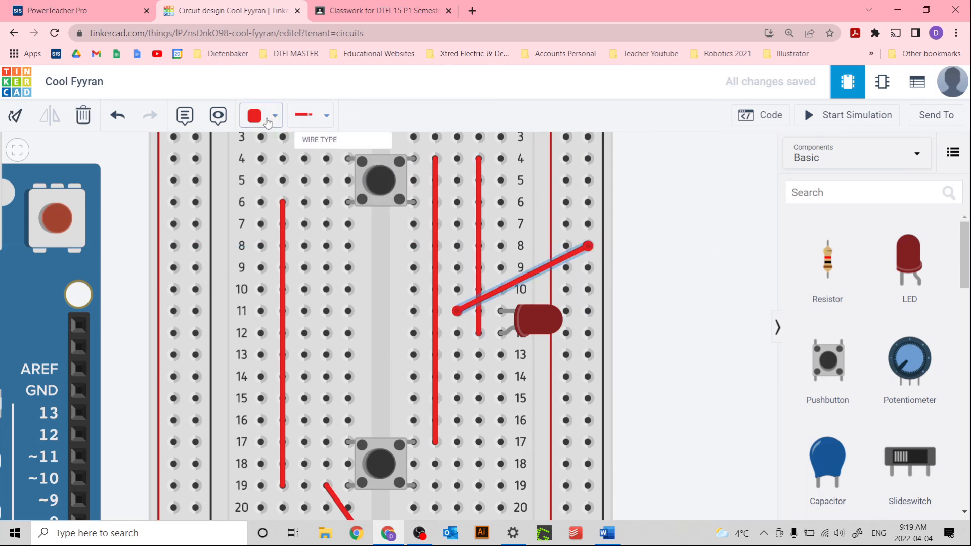
click(273, 115)
click(286, 158)
Change the wire from i4 to i12 and the wire from g4 to g17 to blue
click(480, 255)
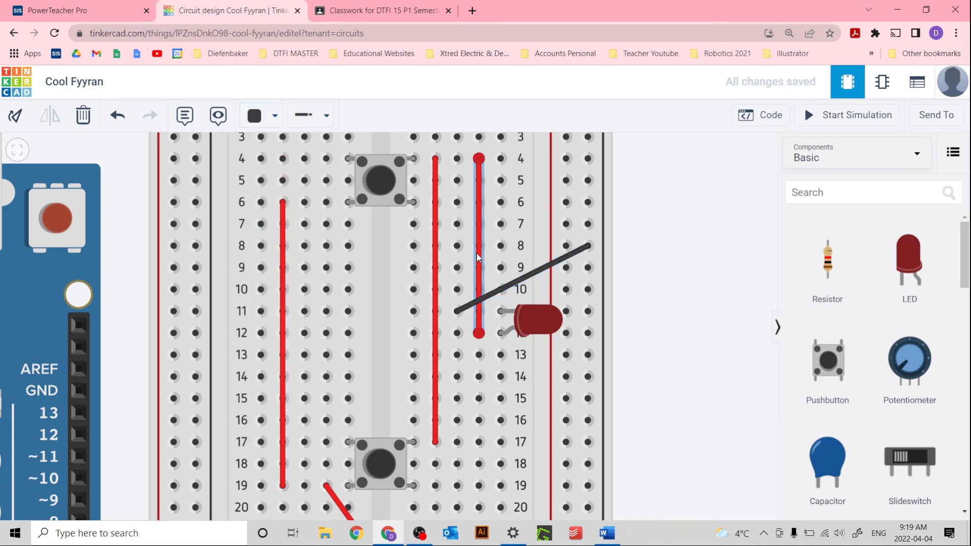
click(273, 116)
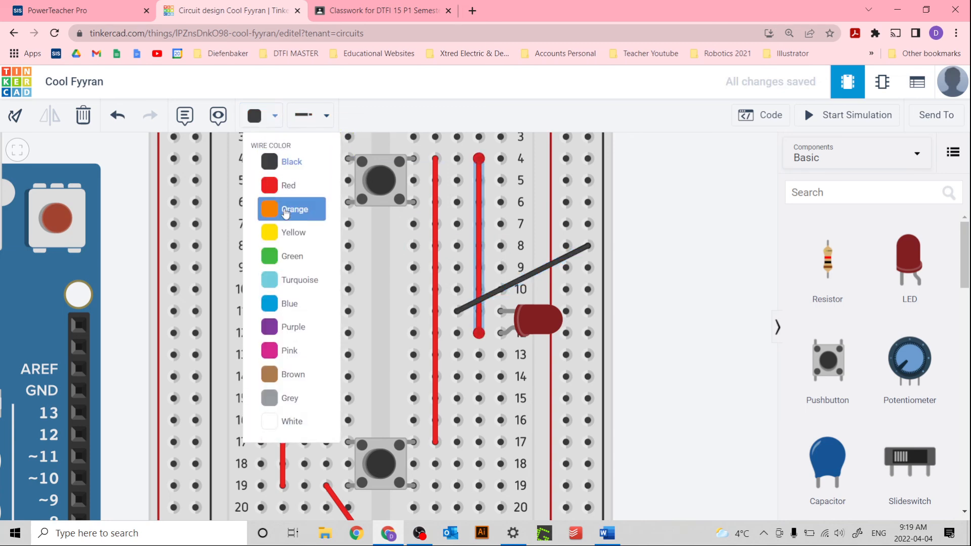
click(289, 301)
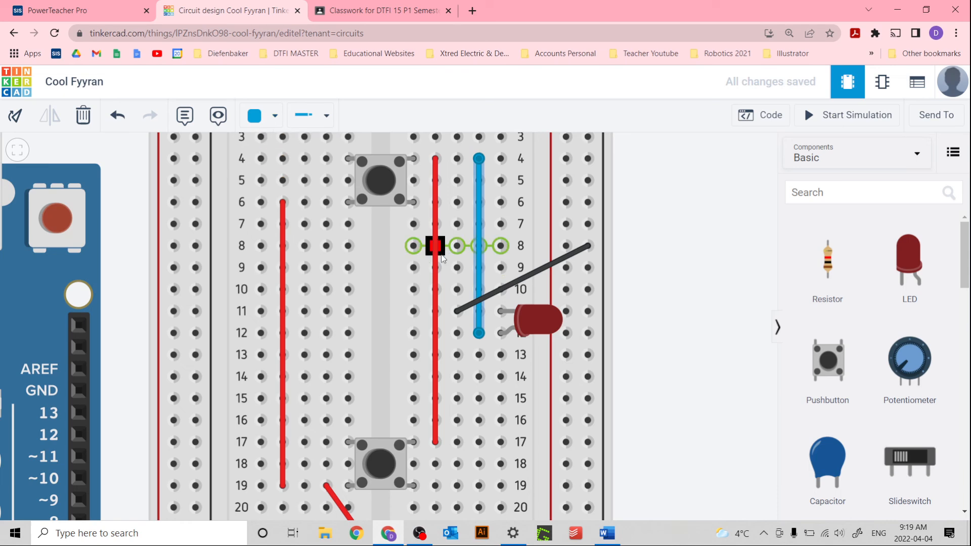
click(435, 245)
click(271, 121)
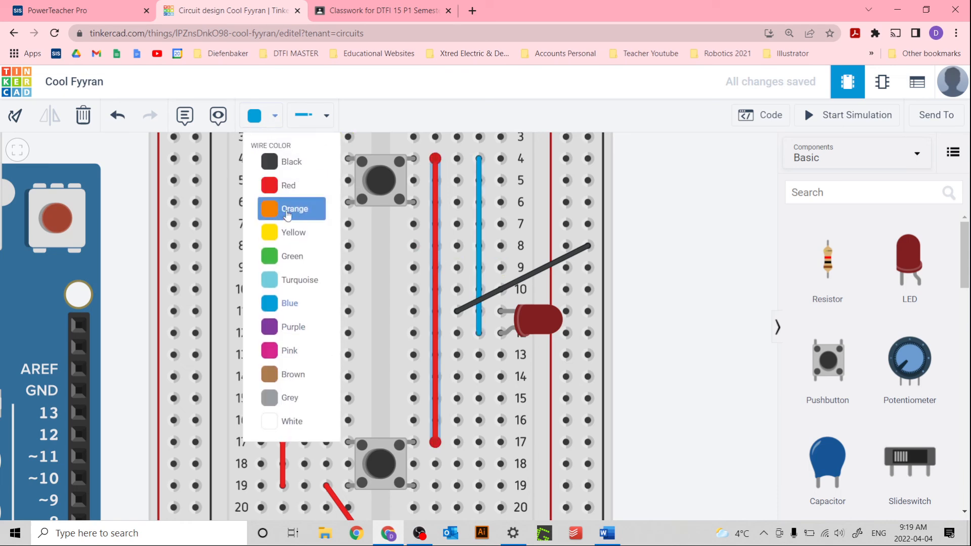
click(289, 301)
click(679, 258)
Start the simulation and test the LED by operating the lower pushbutton and the upper one separately
scroll(679, 258, down, 4)
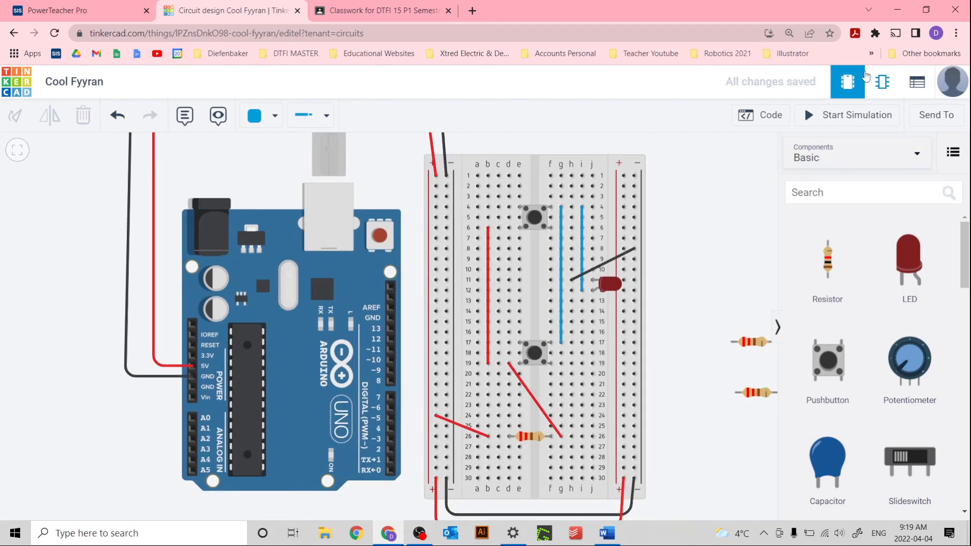
click(809, 114)
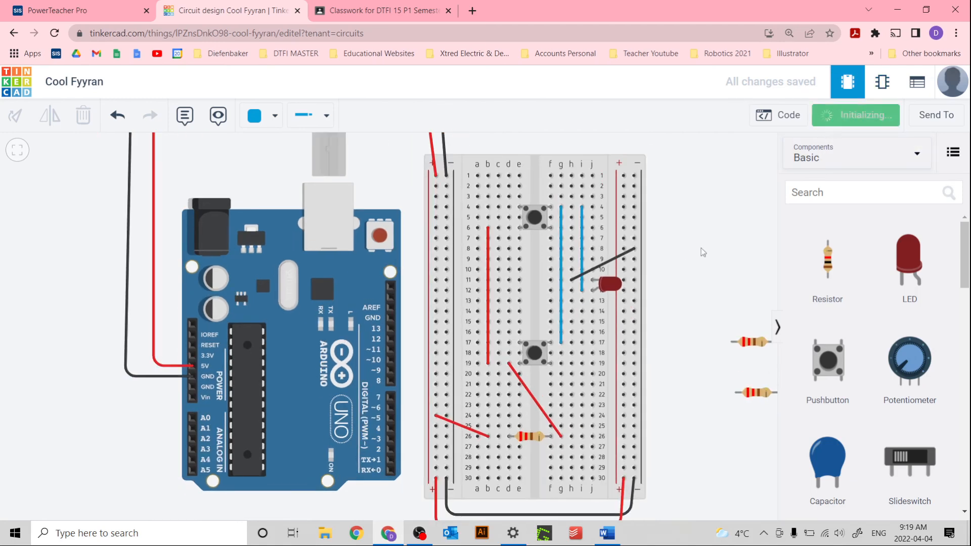
click(537, 350)
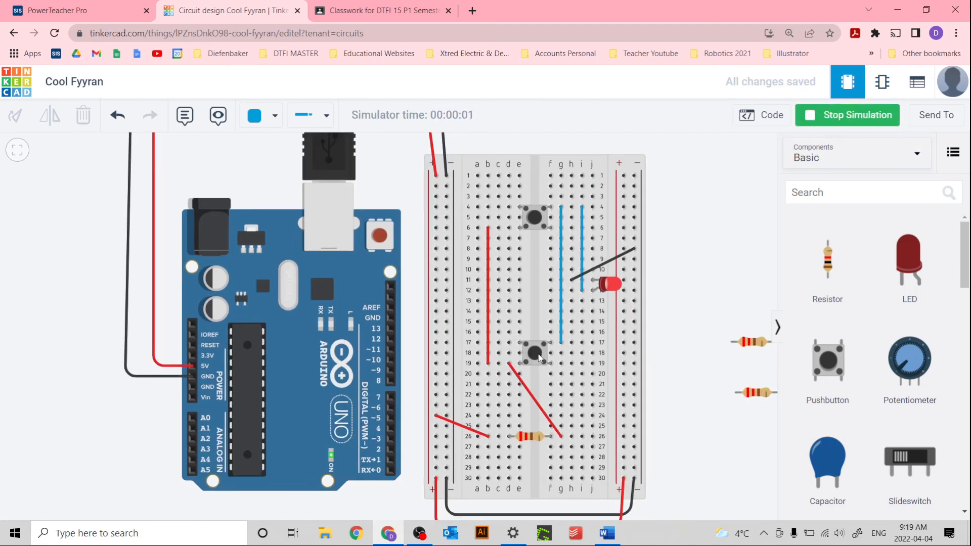
click(535, 219)
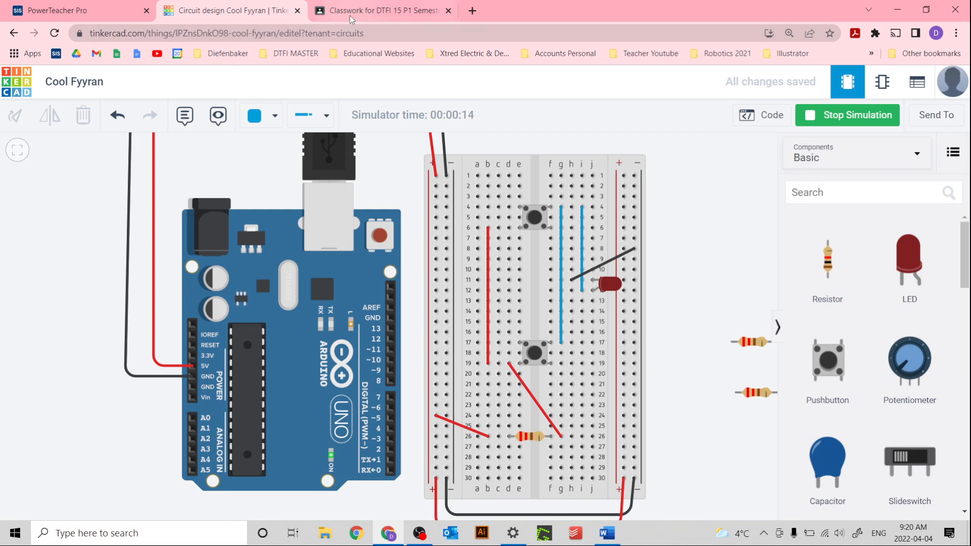
Switch to the Google Classroom assignment PDF and review the schematics, wire colours and breadboard layouts for all three circuits
click(364, 10)
scroll(653, 257, down, 10)
scroll(653, 257, down, 15)
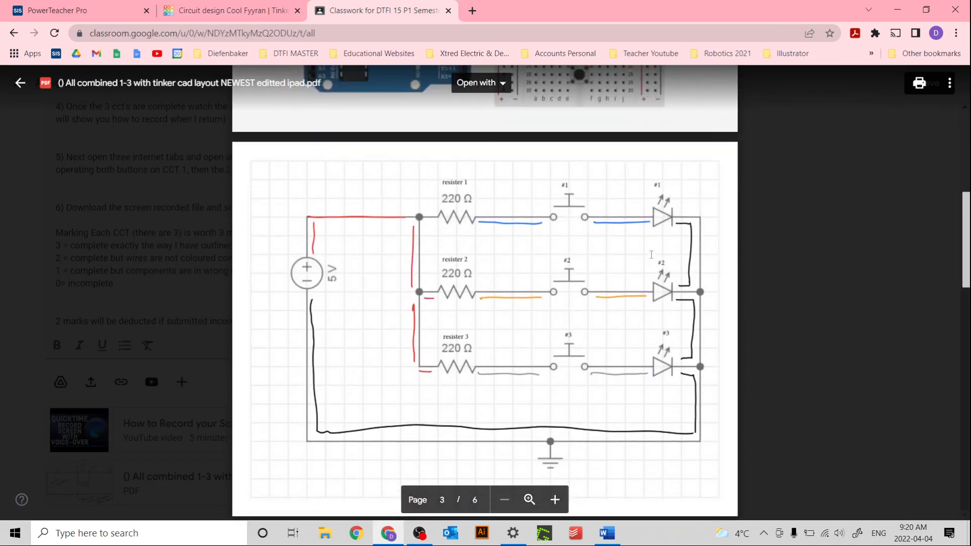
scroll(650, 258, up, 4)
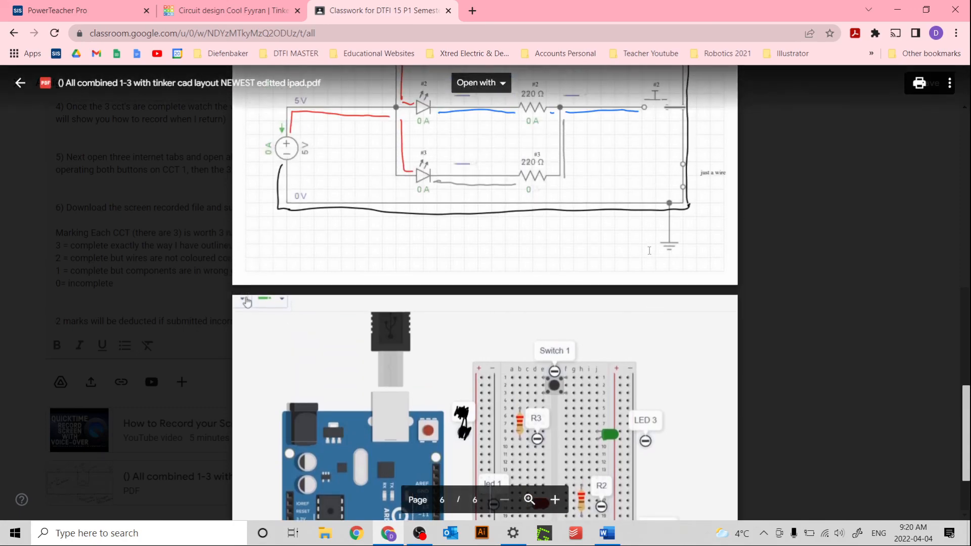
scroll(650, 251, up, 10)
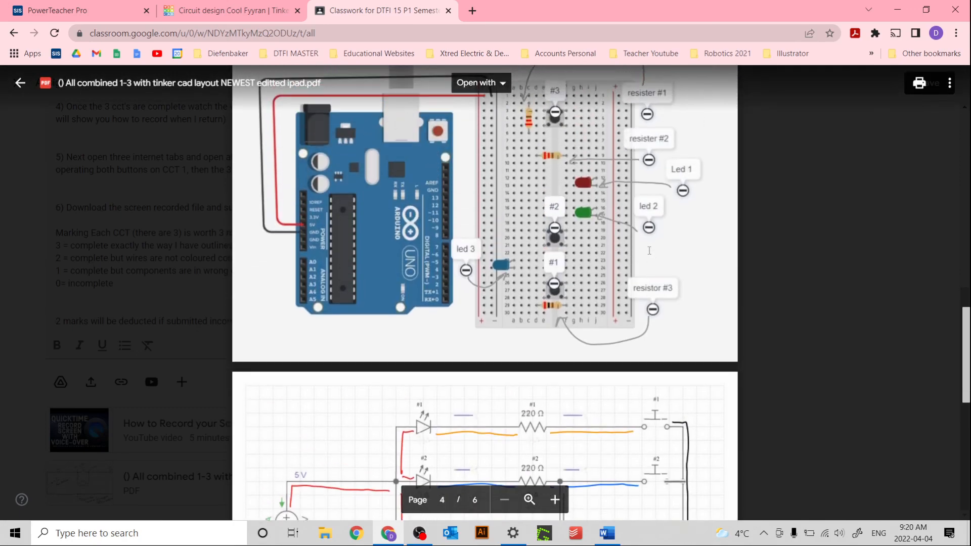
scroll(650, 250, up, 15)
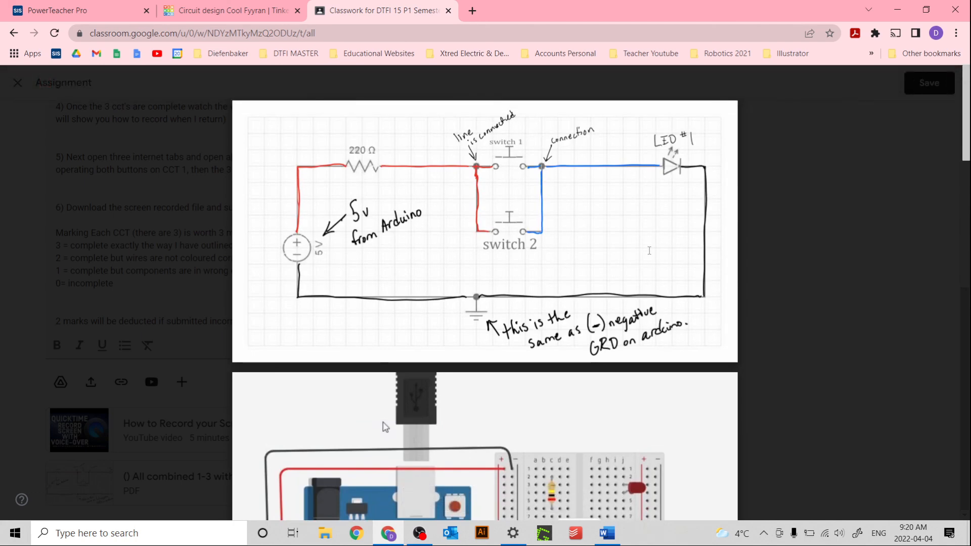
scroll(650, 251, down, 15)
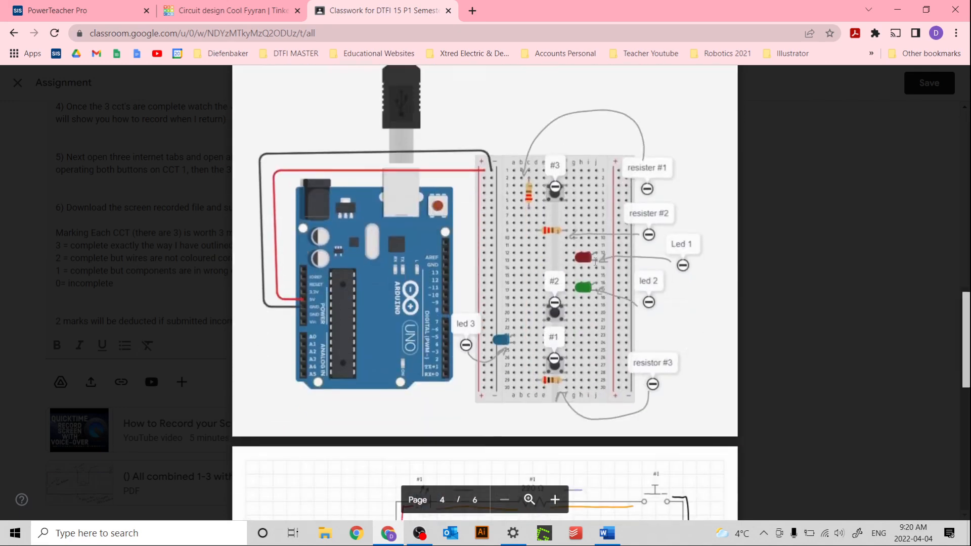
scroll(596, 261, down, 10)
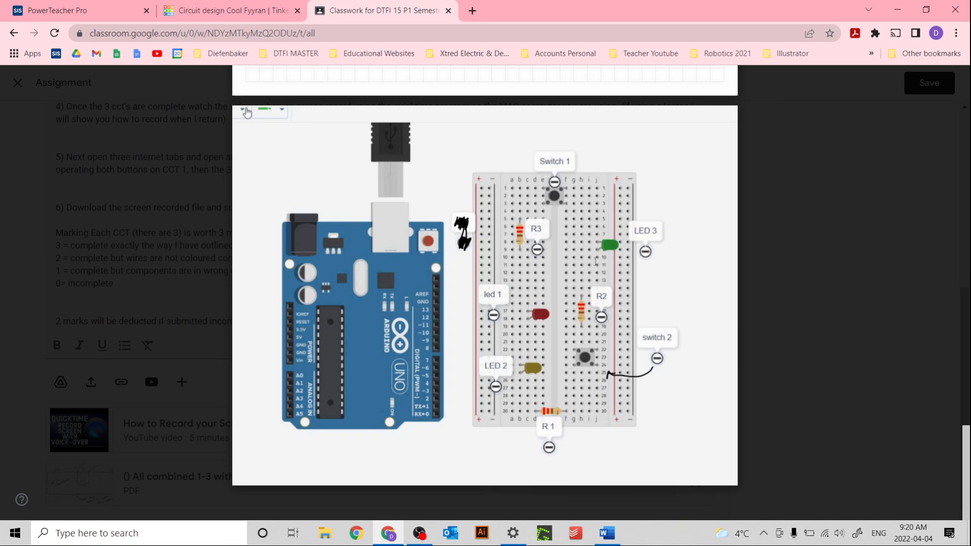
scroll(743, 377, up, 20)
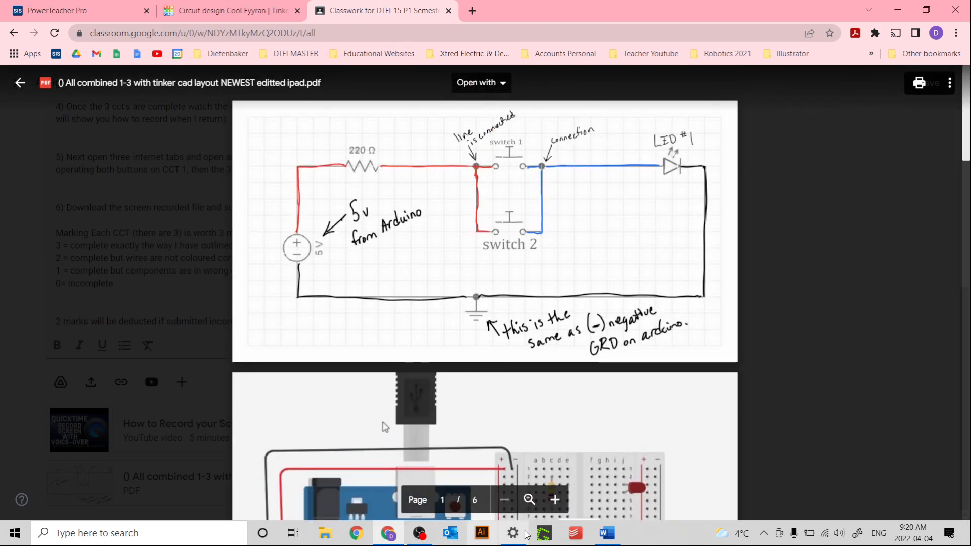
click(419, 533)
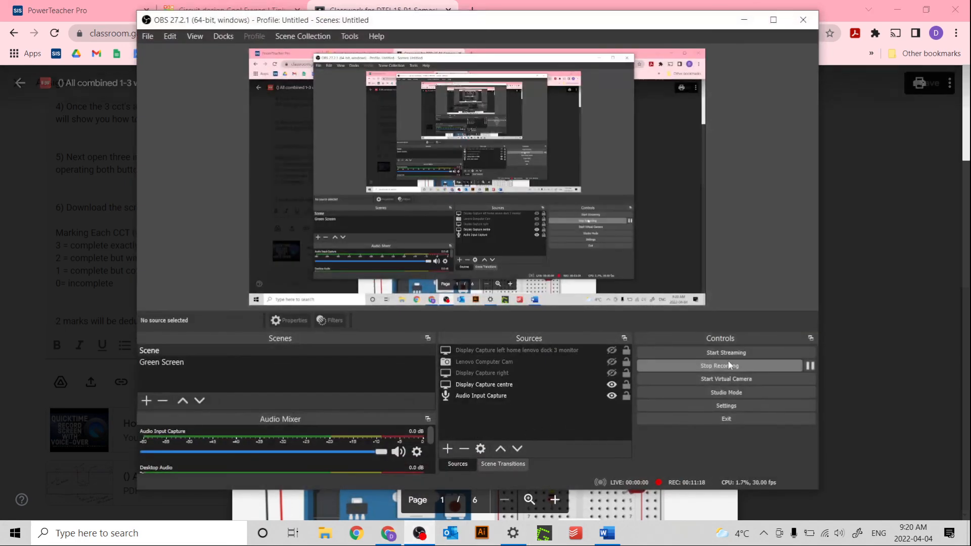